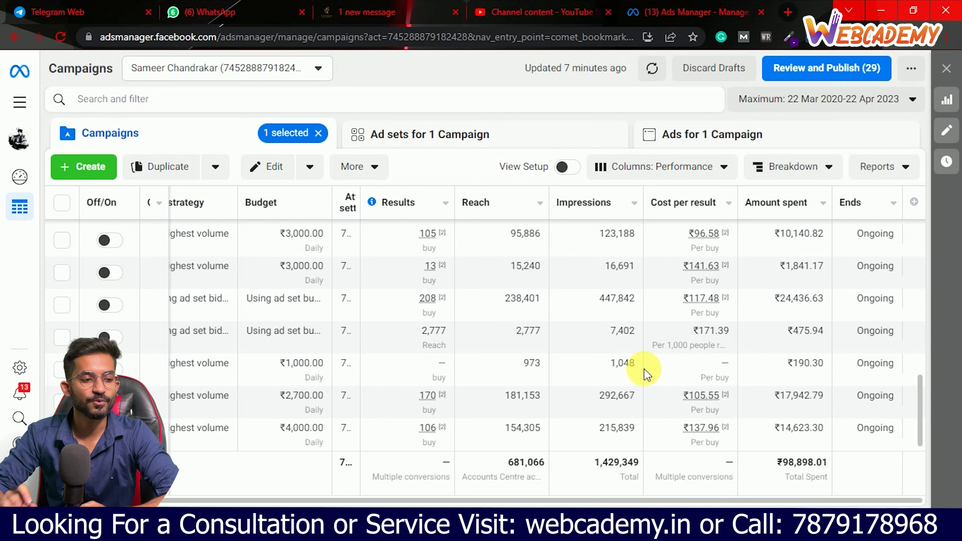
# - Create a new campaign with the Sales objective and continue to its settings
pyautogui.moveTo(687, 434)
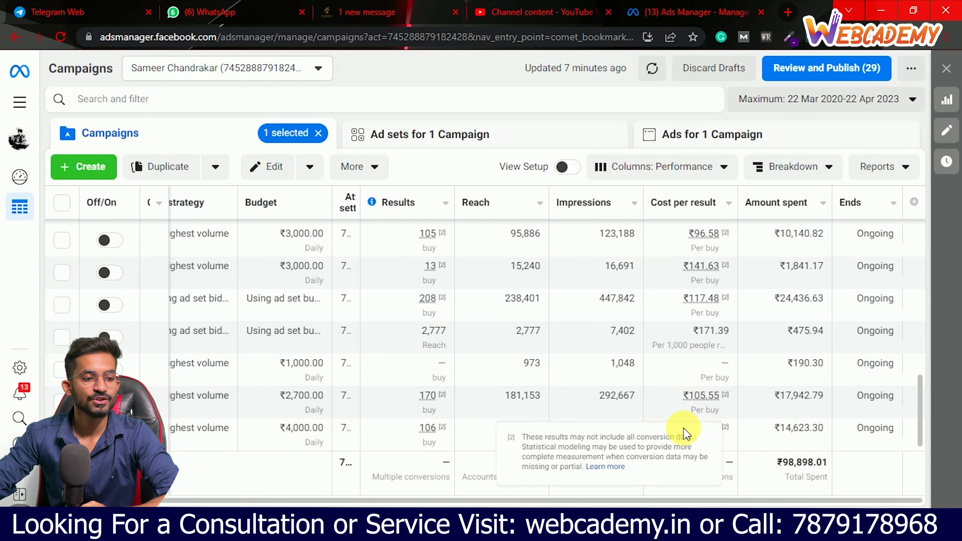
pyautogui.moveTo(704, 251)
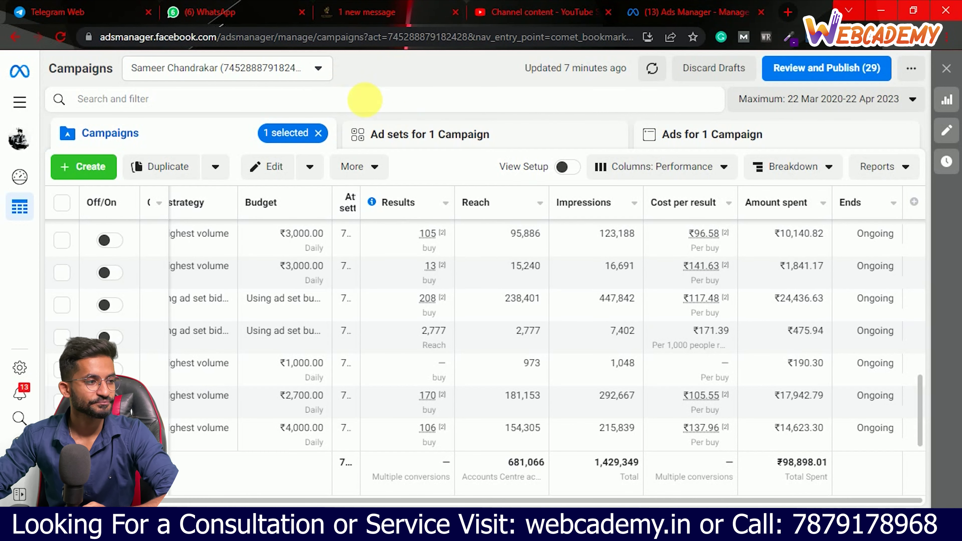
pyautogui.click(90, 170)
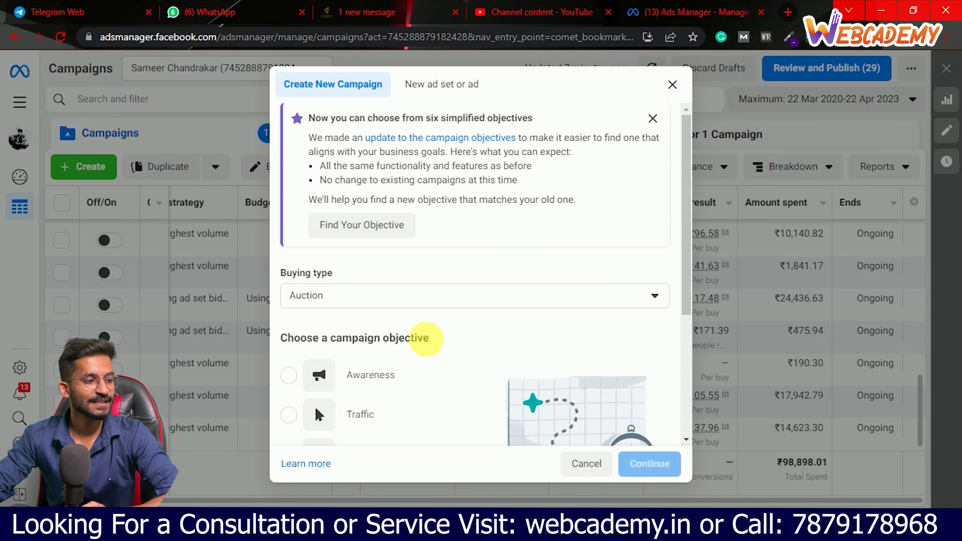
pyautogui.scroll(-5, 436, 303)
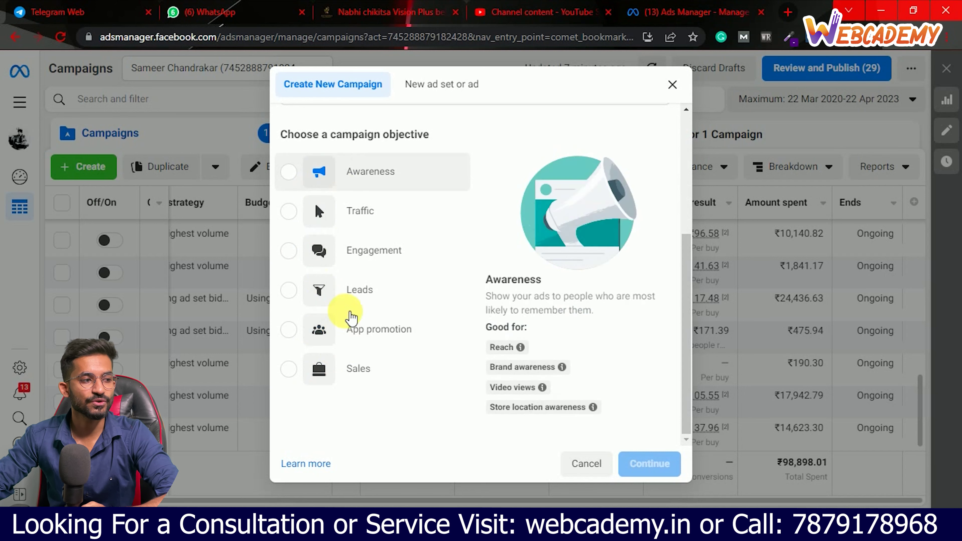
pyautogui.click(388, 375)
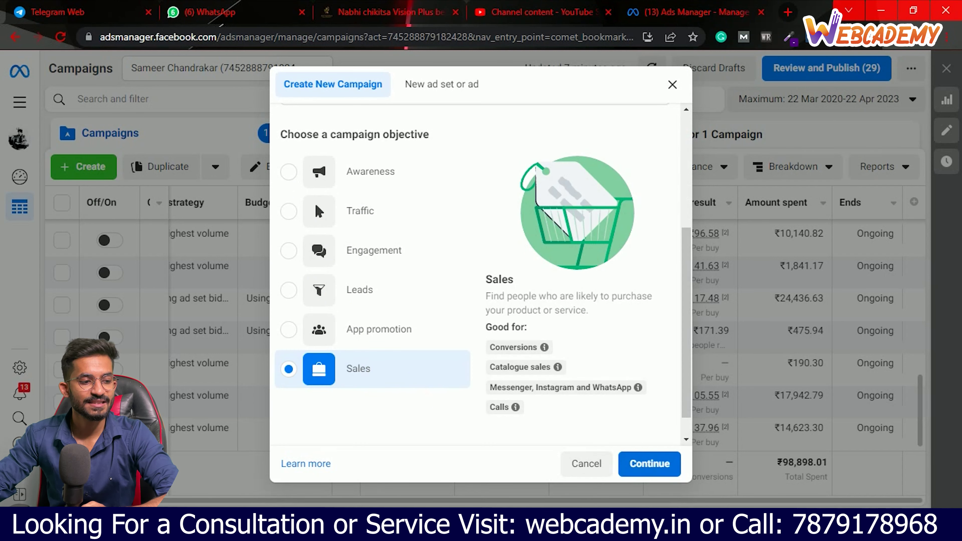
pyautogui.click(625, 461)
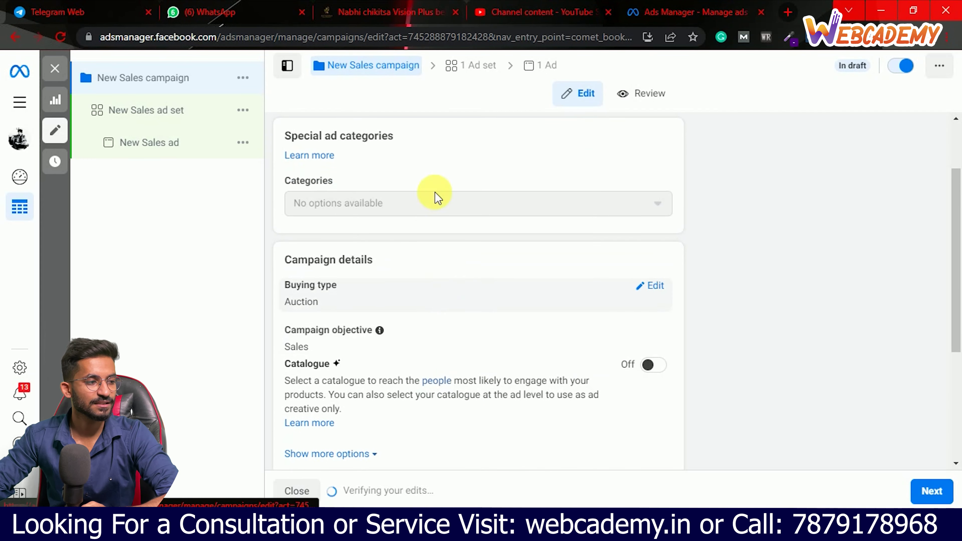
# - Check the new campaign's category, A/B test and Advantage budget settings, and open the New Sales ad set
pyautogui.scroll(-5, 418, 214)
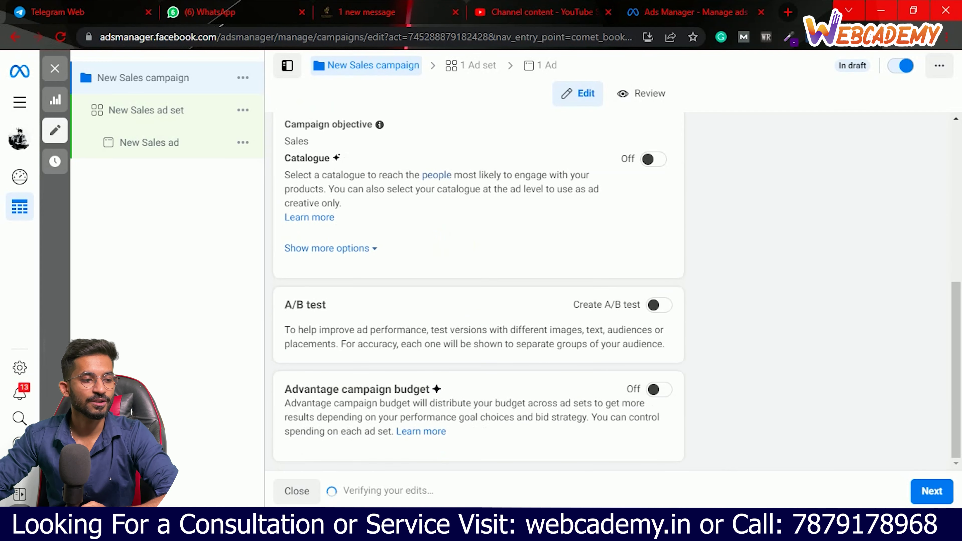
pyautogui.scroll(8, 457, 365)
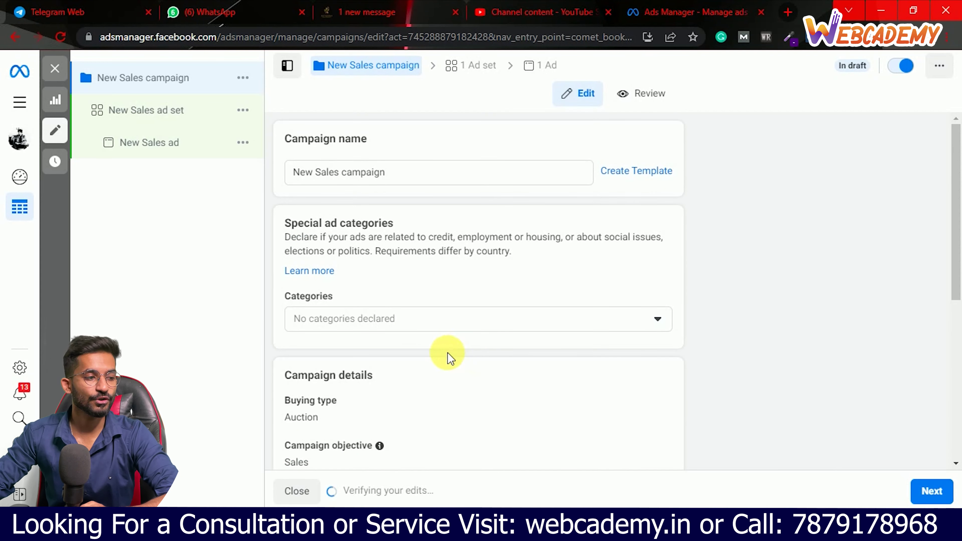
pyautogui.scroll(-8, 447, 358)
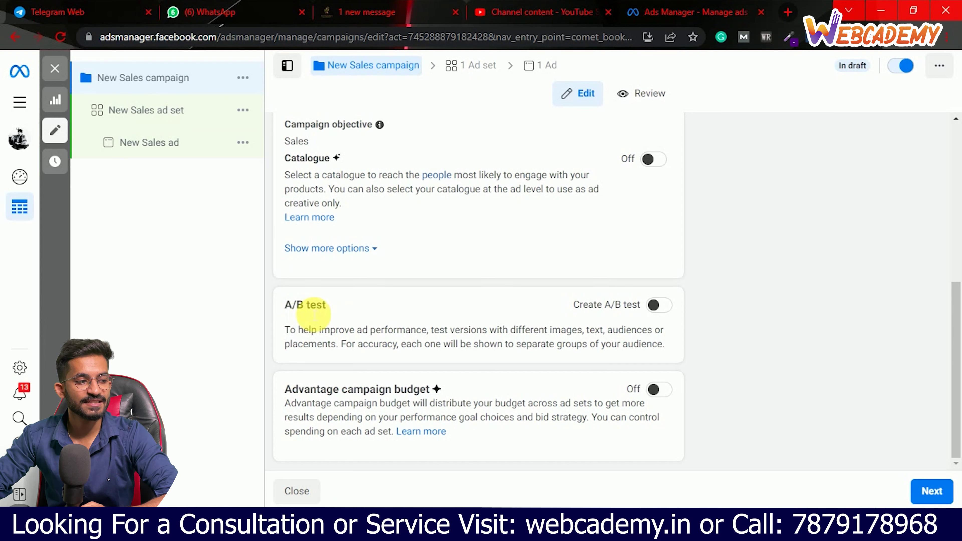
pyautogui.click(150, 117)
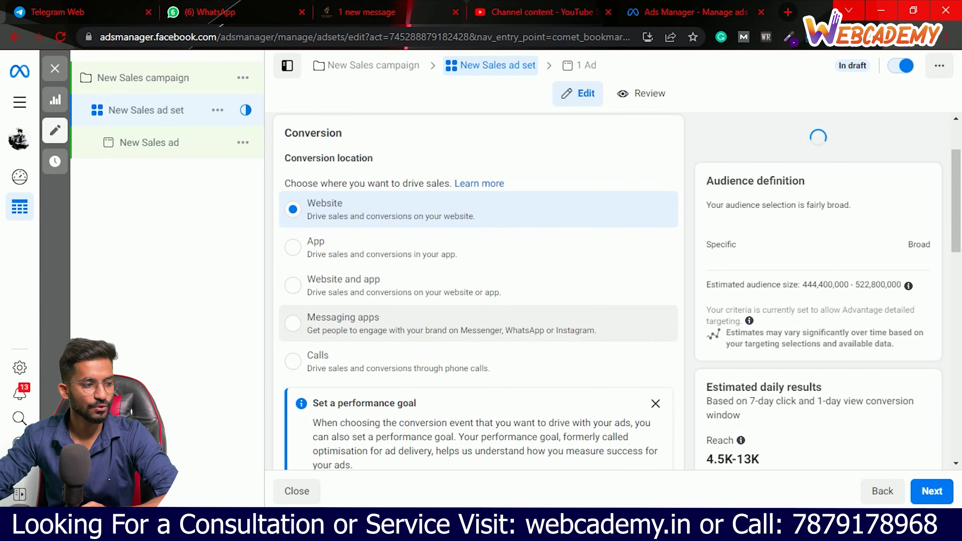
# - Examine the ad set's conversion location, dynamic creative, budget, schedule, audience and placement settings
pyautogui.scroll(-5, 435, 303)
pyautogui.scroll(-5, 500, 360)
pyautogui.scroll(-6, 468, 354)
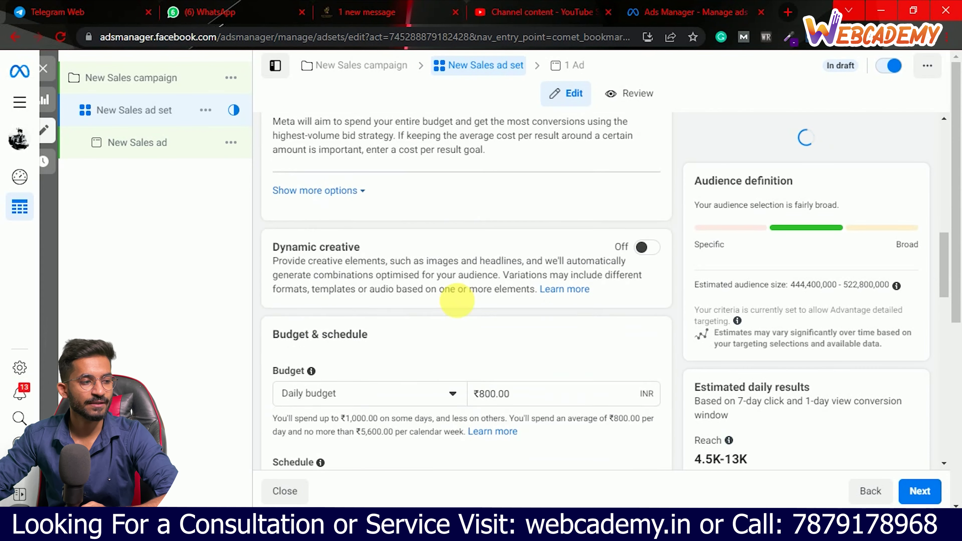
pyautogui.scroll(-10, 485, 265)
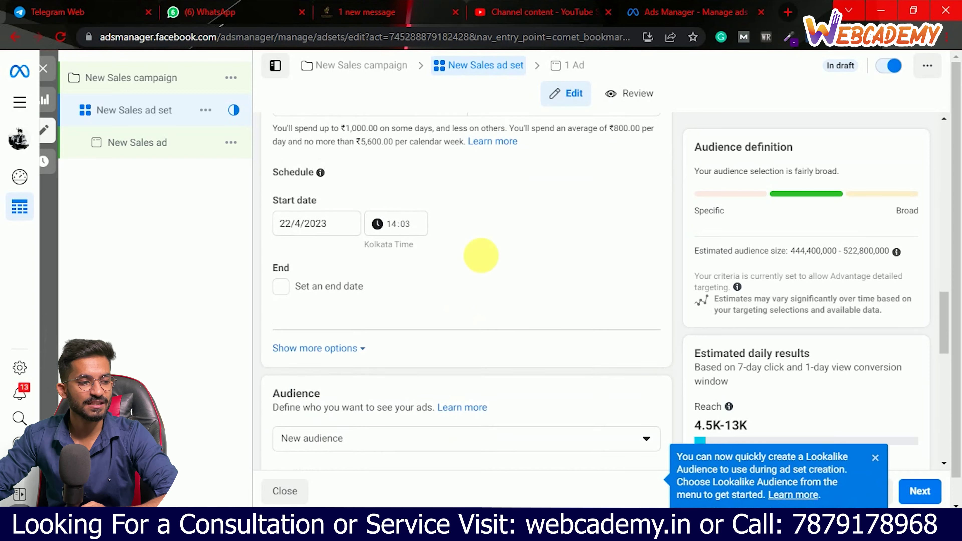
pyautogui.scroll(-2, 391, 294)
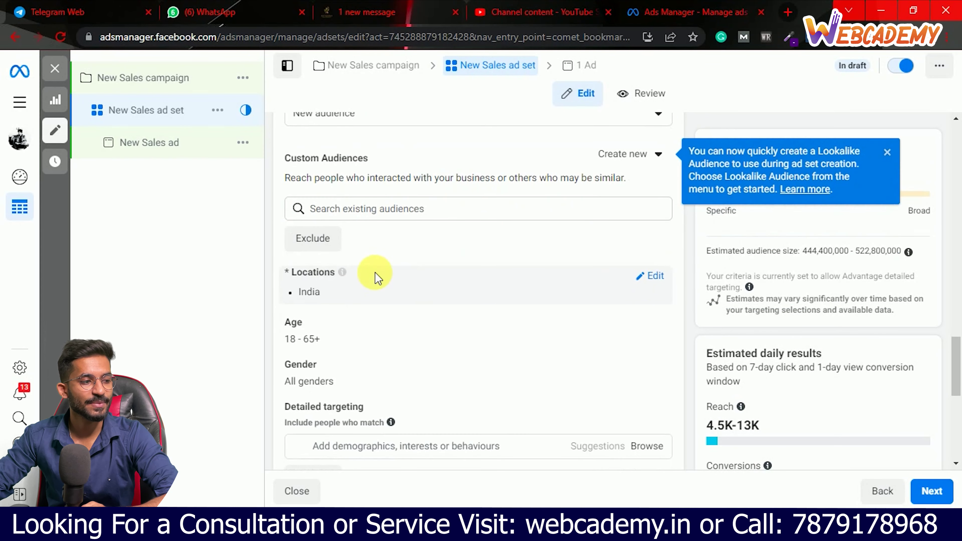
pyautogui.scroll(-2, 375, 275)
pyautogui.scroll(-2, 417, 286)
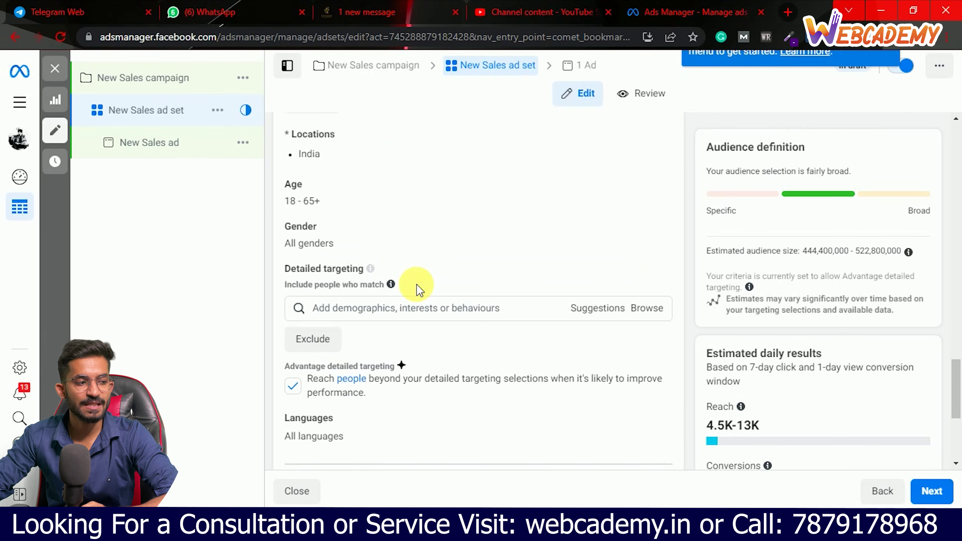
pyautogui.scroll(-5, 428, 318)
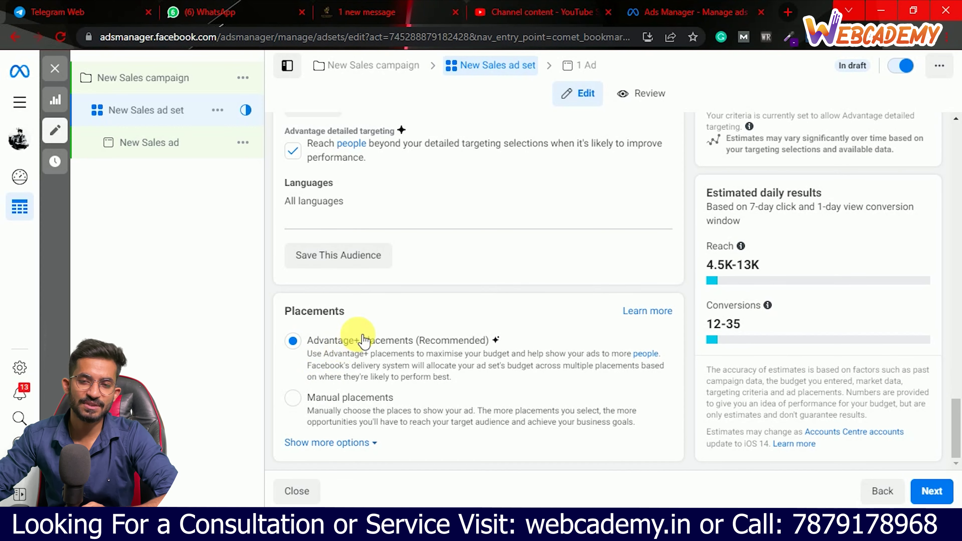
# - Turn off Advantage detailed targeting for the ad set's audience
pyautogui.scroll(5, 358, 346)
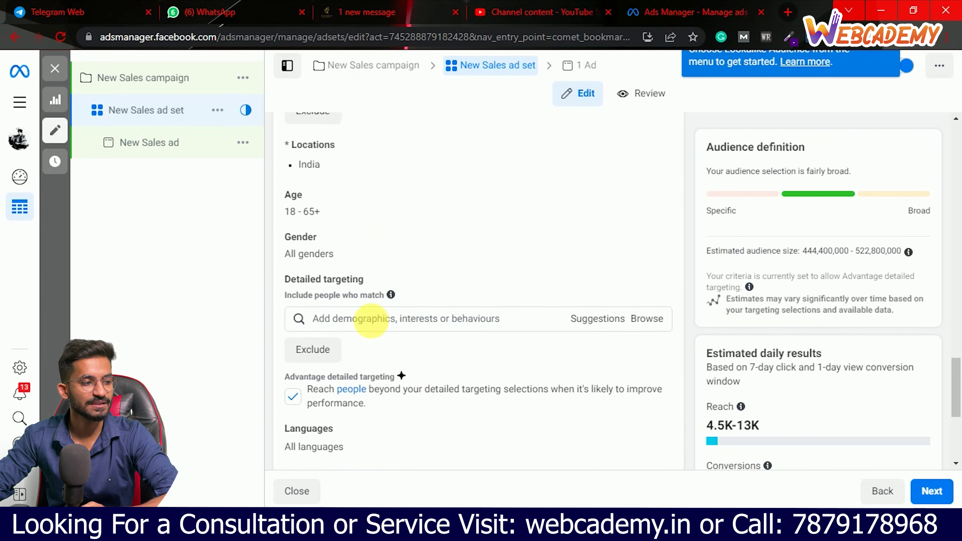
pyautogui.click(293, 396)
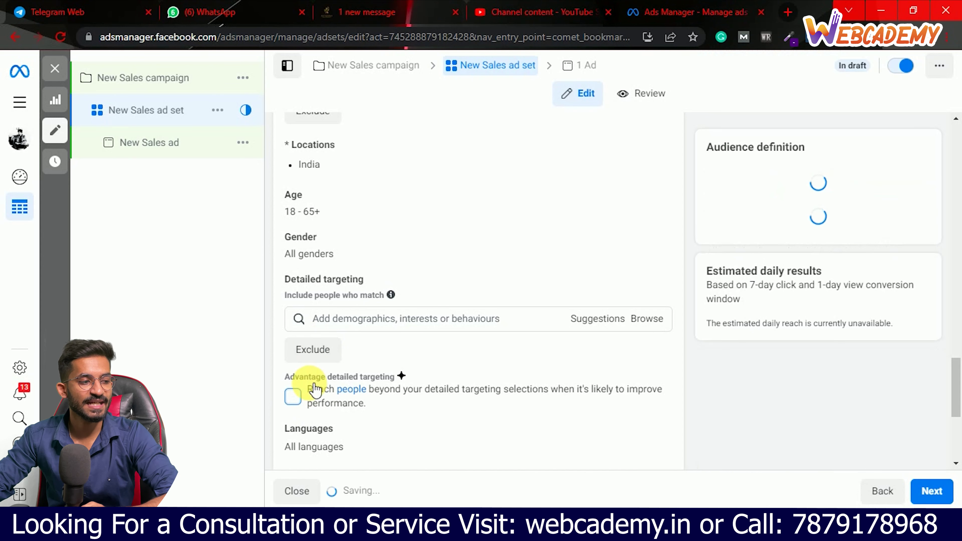
pyautogui.scroll(1, 395, 371)
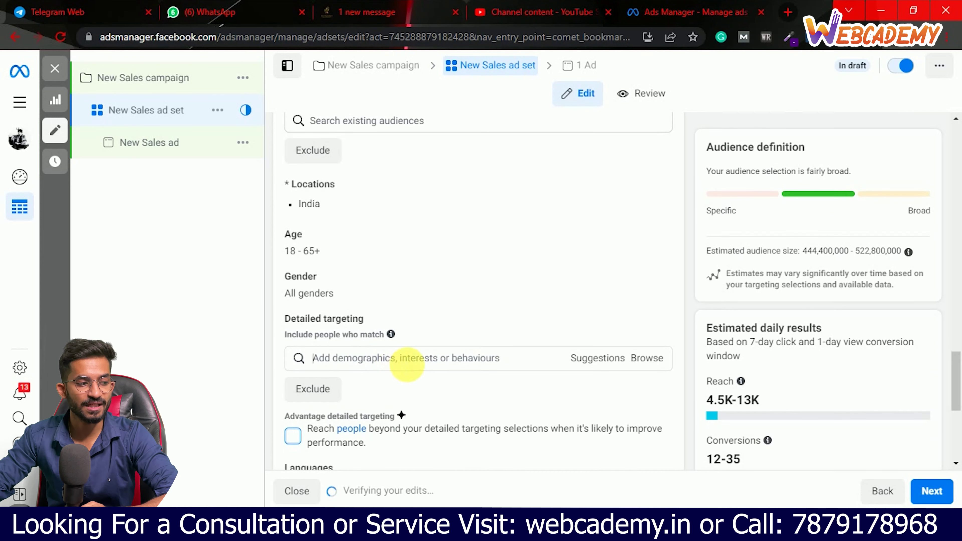
pyautogui.click(408, 364)
# - Set the audience's minimum age to 22
pyautogui.scroll(3, 416, 307)
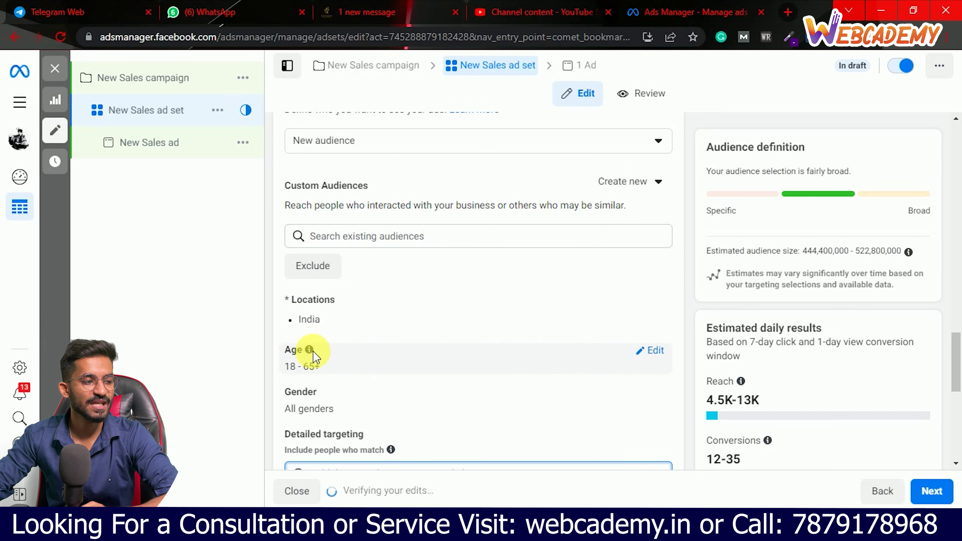
pyautogui.click(379, 361)
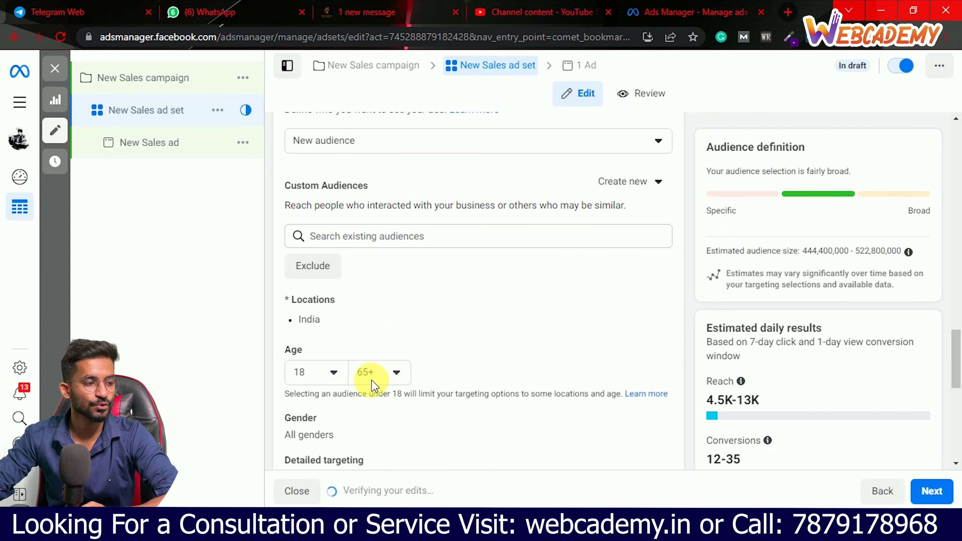
pyautogui.click(327, 373)
pyautogui.scroll(-2, 338, 273)
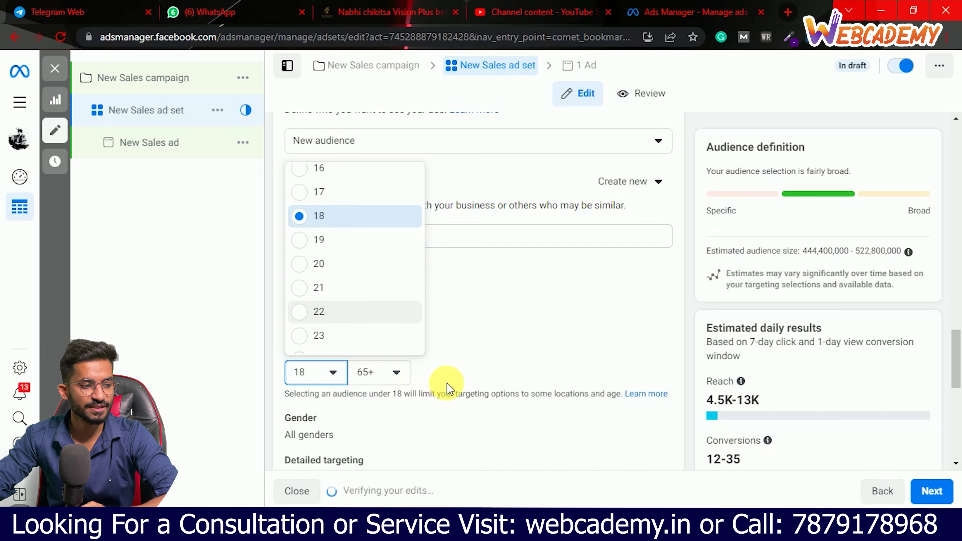
pyautogui.press('Return')
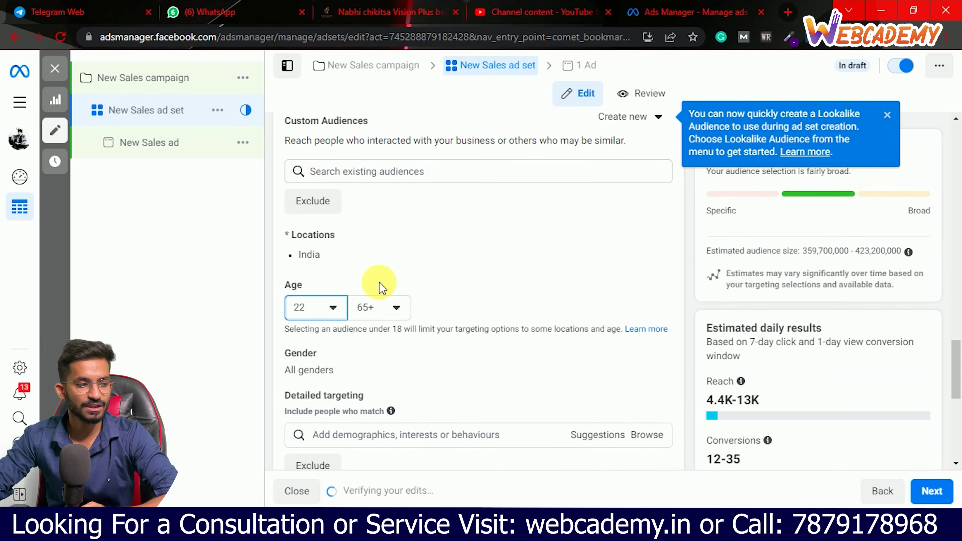
# - Set the ad set's daily budget to ₹200
pyautogui.scroll(5, 421, 306)
pyautogui.scroll(6, 424, 292)
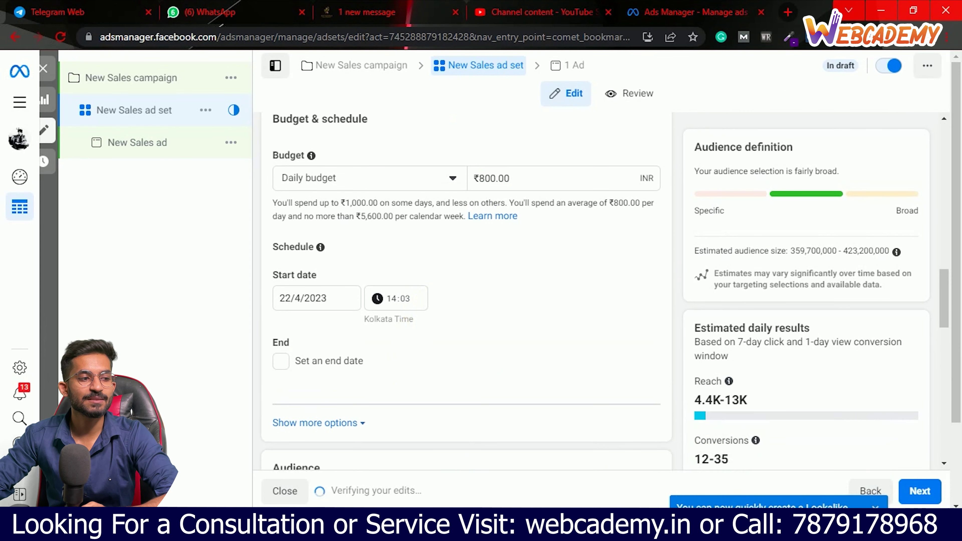
pyautogui.scroll(1, 478, 298)
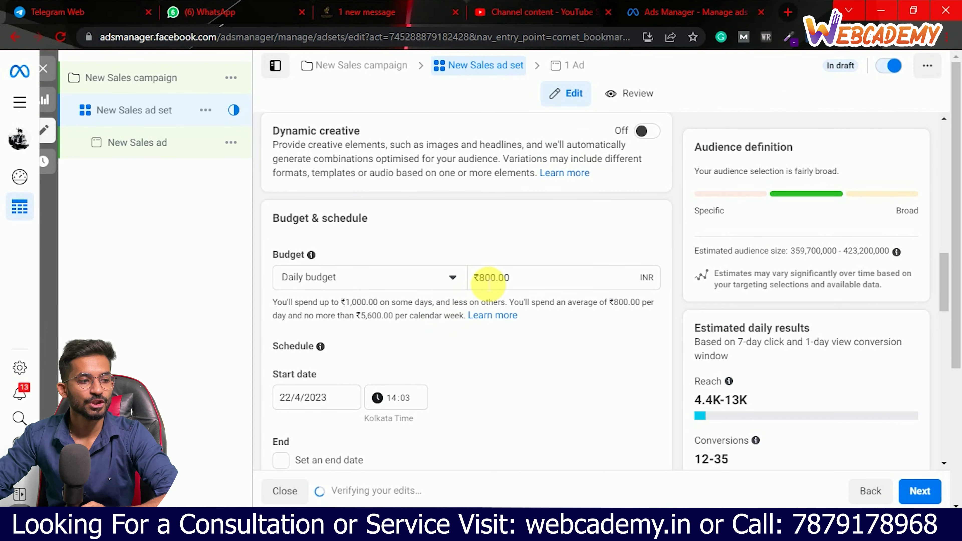
pyautogui.click(496, 291)
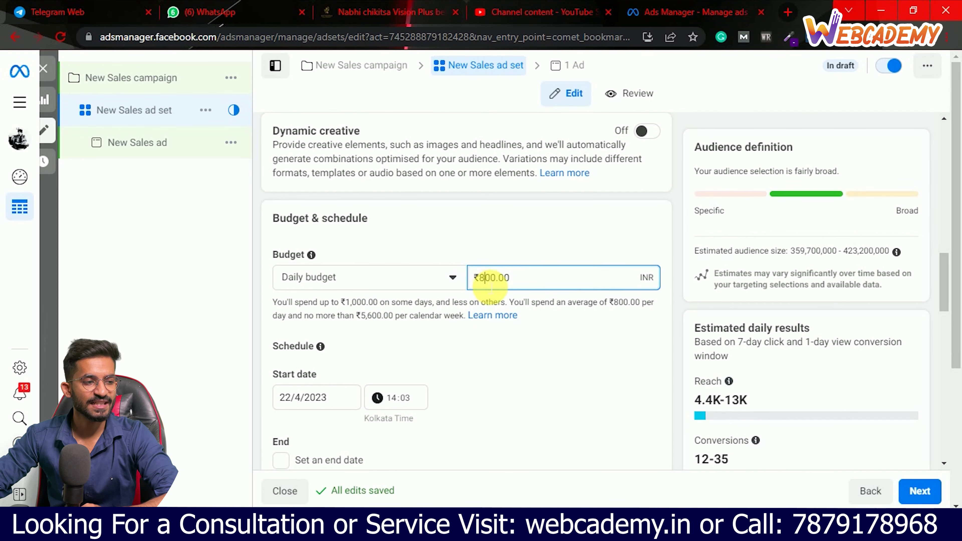
pyautogui.write('2')
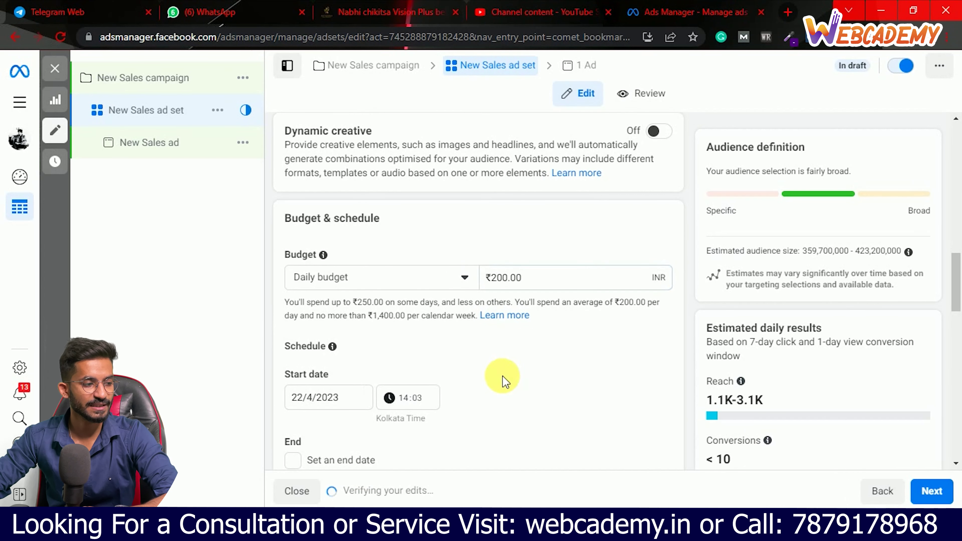
# - Schedule the ad set to start on 23/4/2023 at 02:03
pyautogui.scroll(-2, 501, 380)
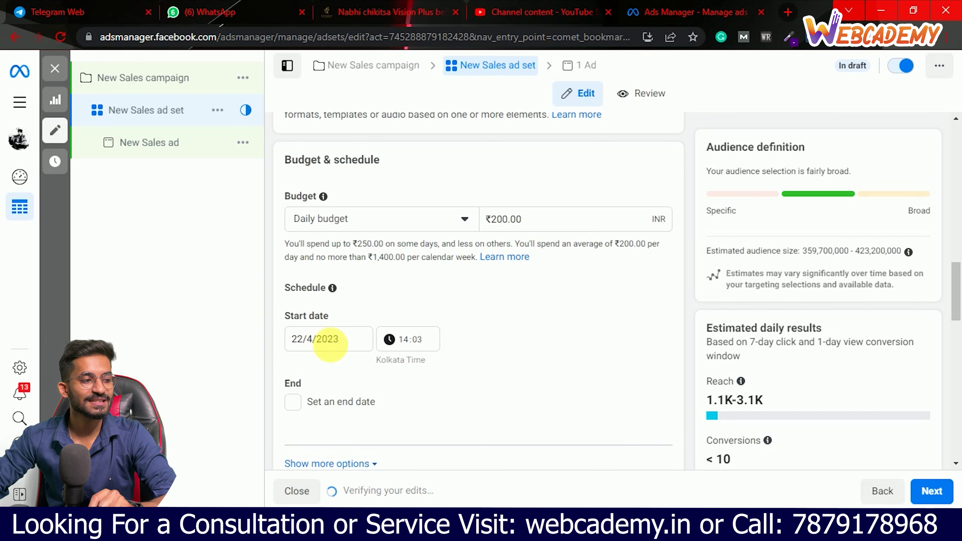
pyautogui.click(329, 339)
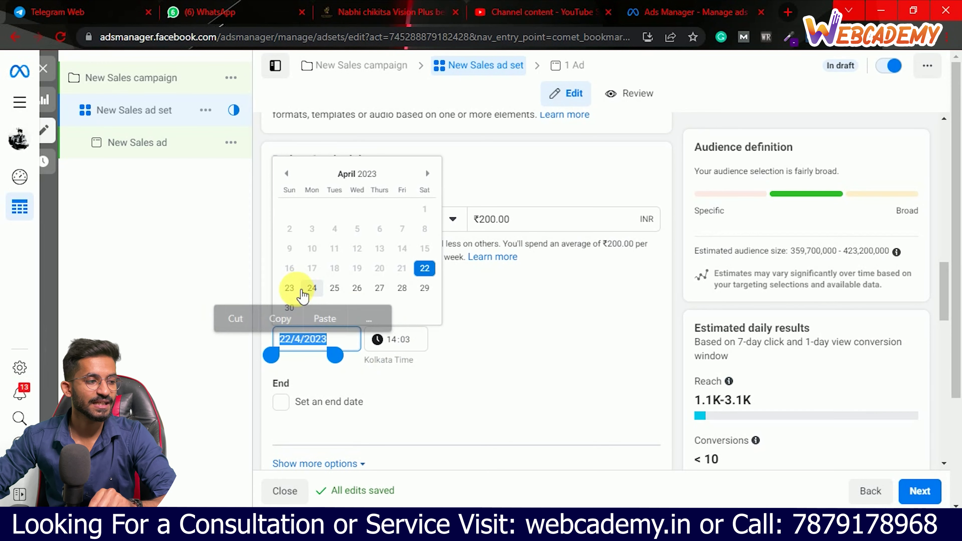
pyautogui.click(305, 291)
pyautogui.click(299, 336)
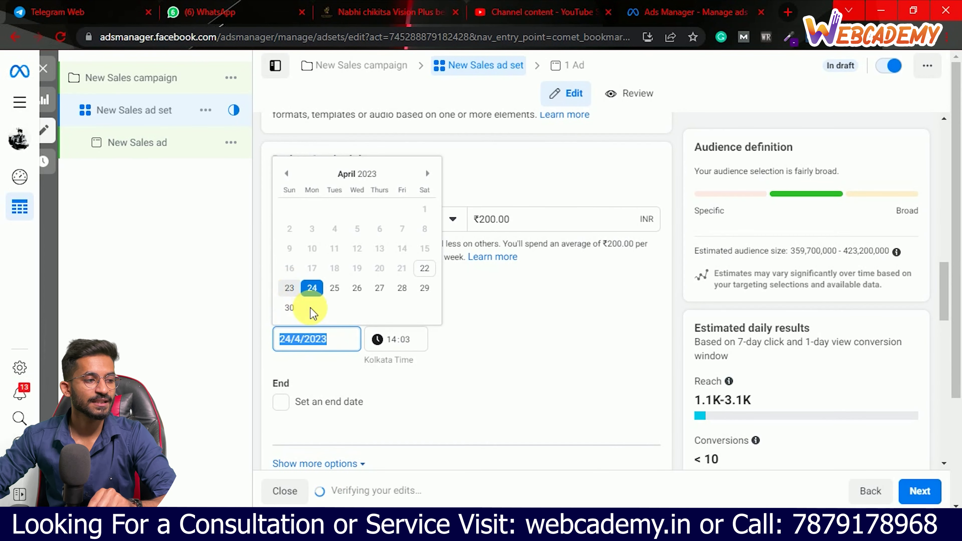
pyautogui.click(289, 288)
pyautogui.click(386, 338)
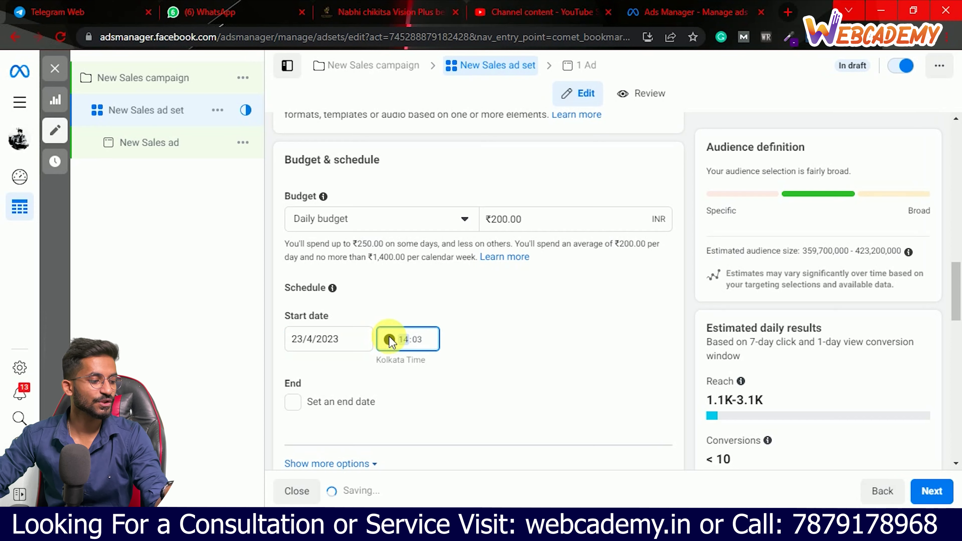
pyautogui.click(469, 340)
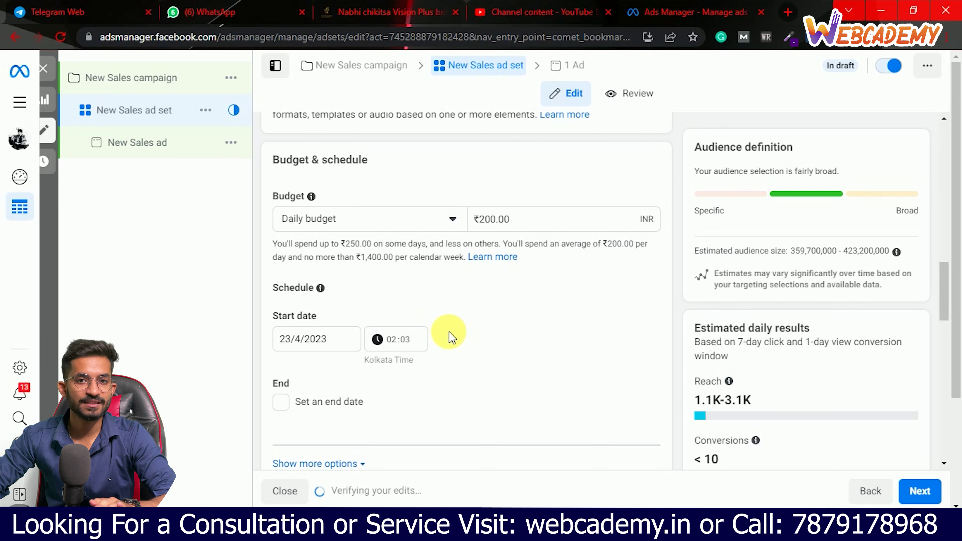
# - Open the gender options of the ad set's audience for editing, keeping All selected
pyautogui.scroll(-4, 447, 345)
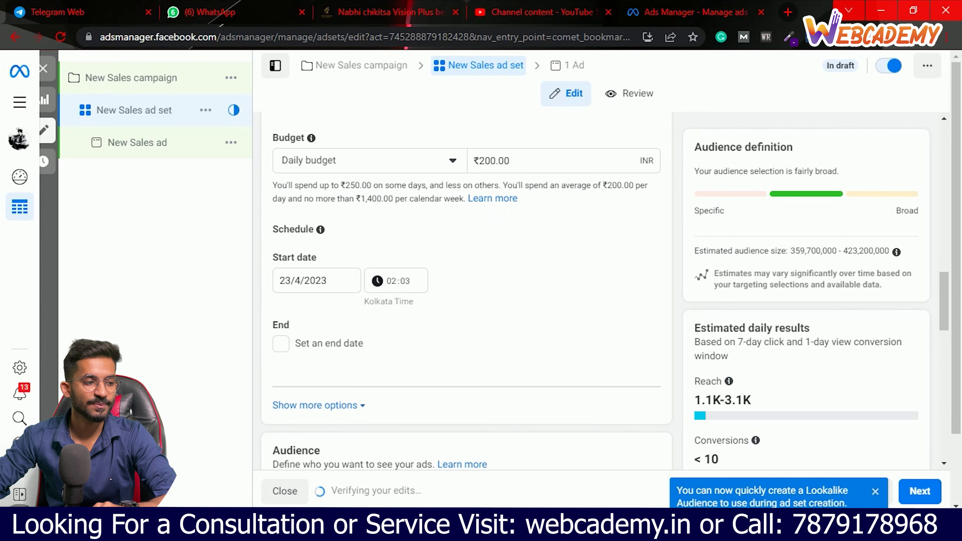
pyautogui.scroll(-7, 493, 342)
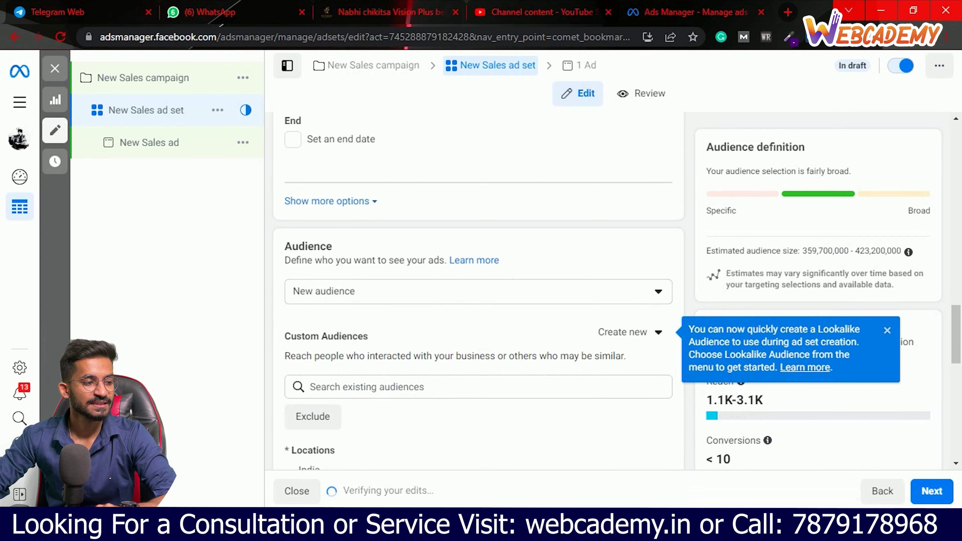
pyautogui.scroll(-1, 352, 265)
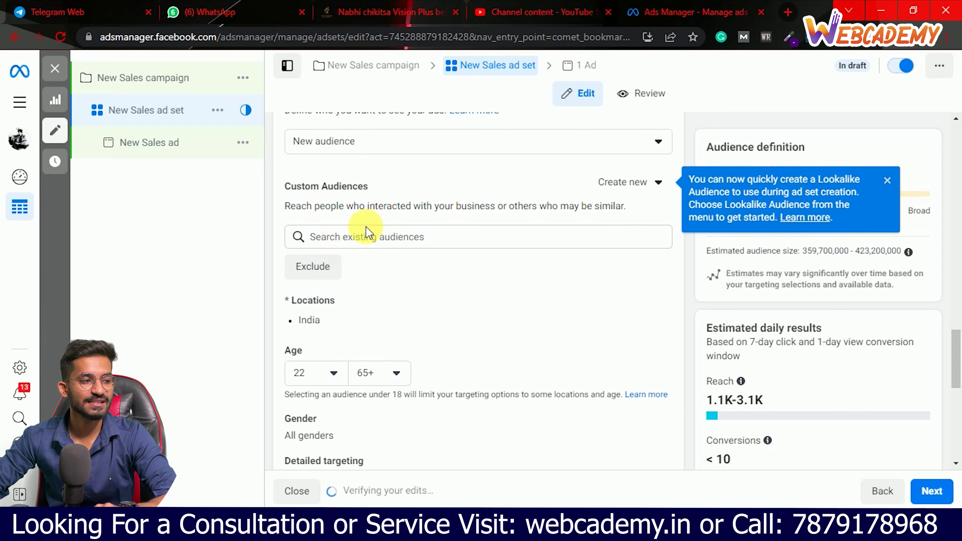
pyautogui.scroll(-1, 402, 288)
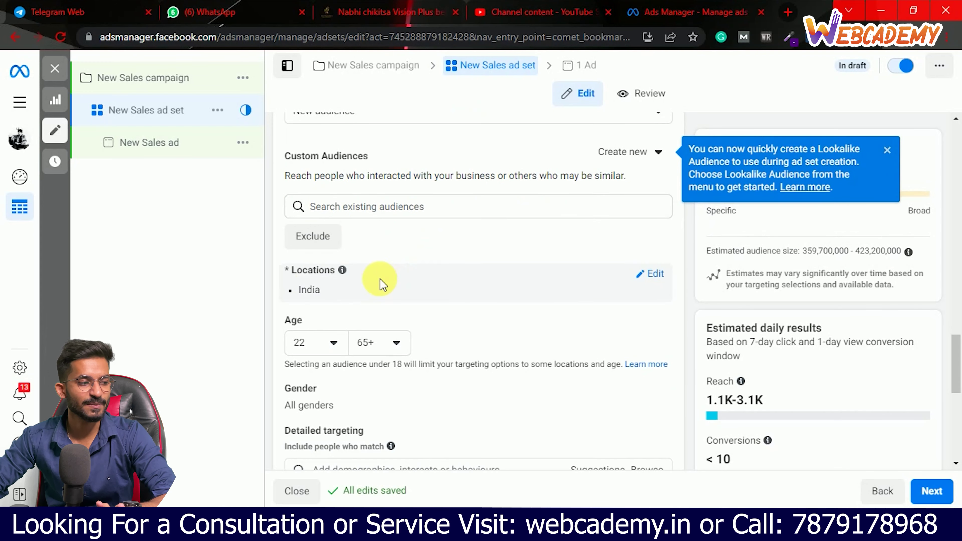
pyautogui.scroll(-1, 358, 322)
pyautogui.scroll(-2, 356, 307)
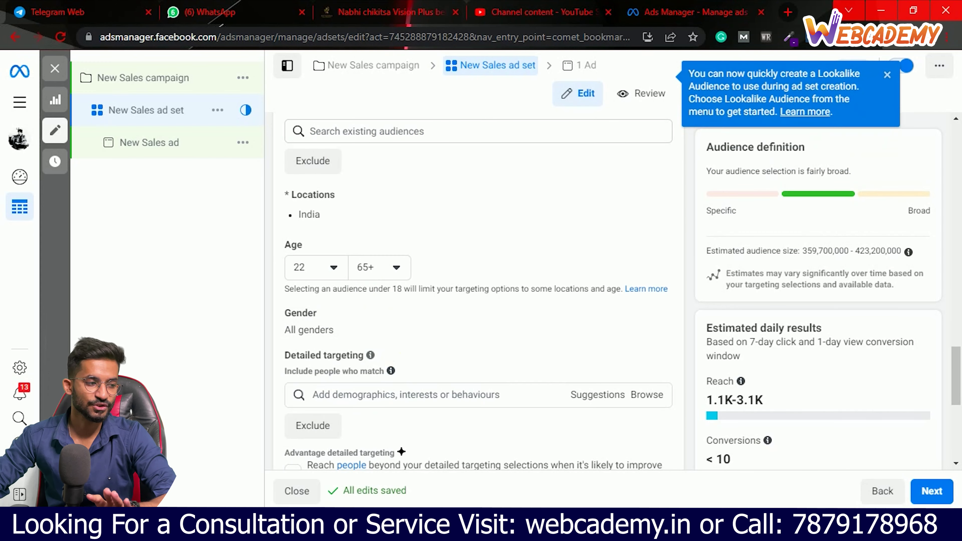
pyautogui.click(640, 287)
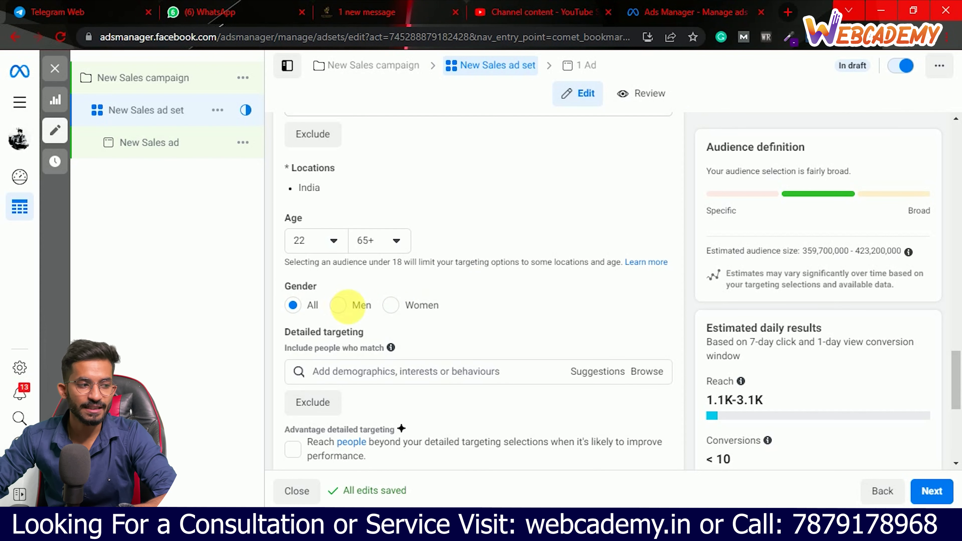
pyautogui.moveTo(371, 332)
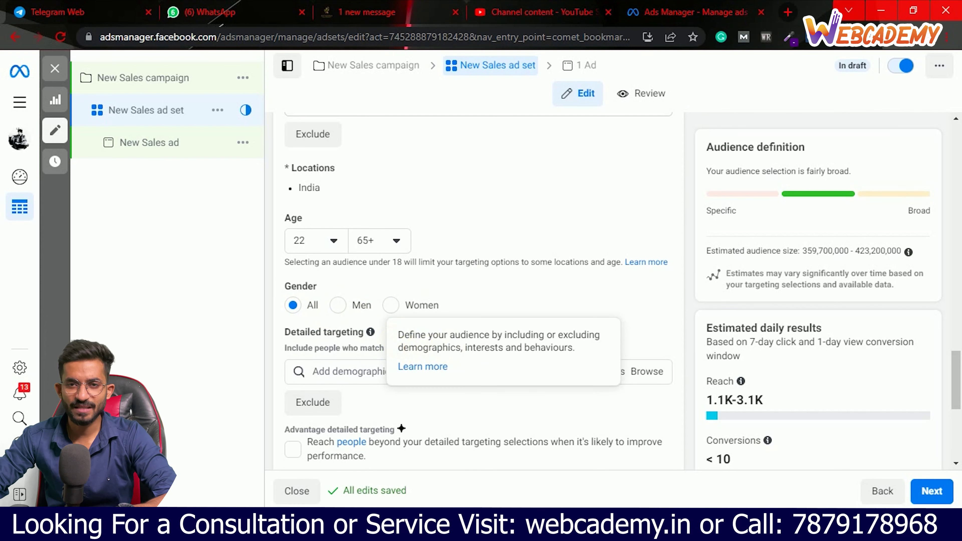
# - Activate the search for demographics, interests or behaviours and look over the ad set's detailed targeting and language settings
pyautogui.click(390, 377)
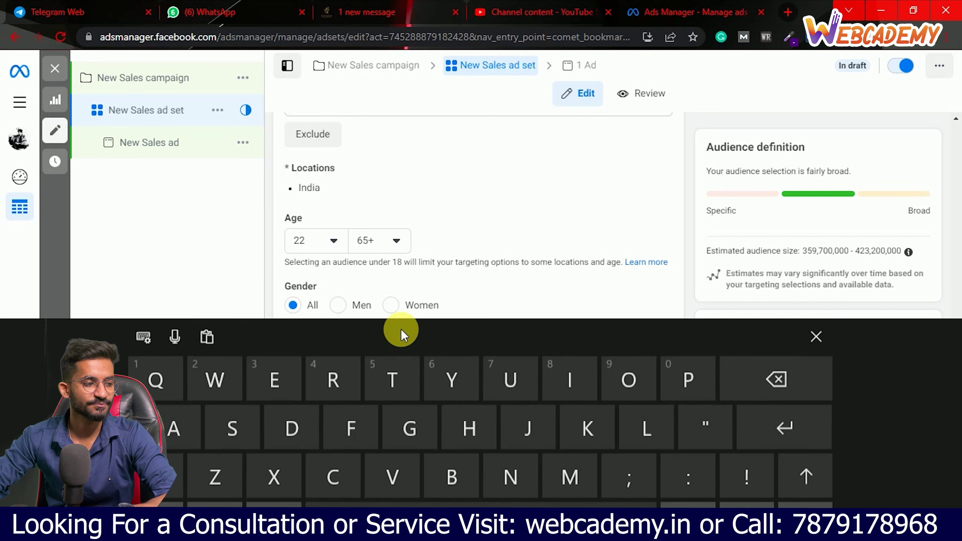
pyautogui.click(817, 337)
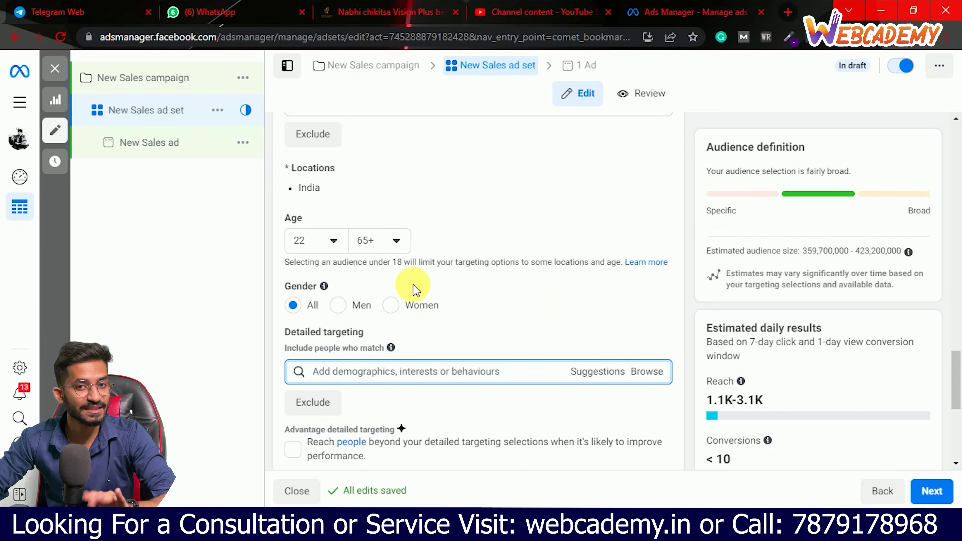
pyautogui.click(412, 372)
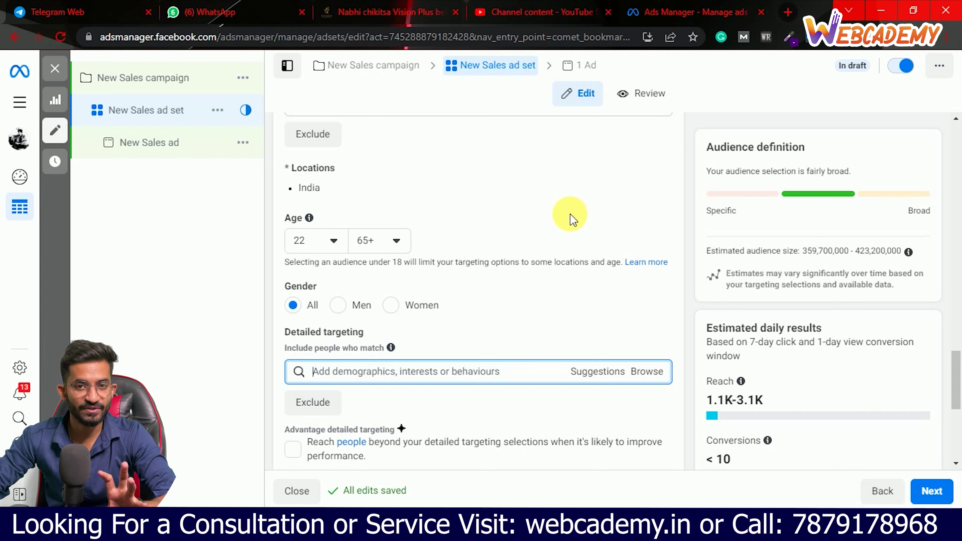
pyautogui.scroll(-1, 504, 332)
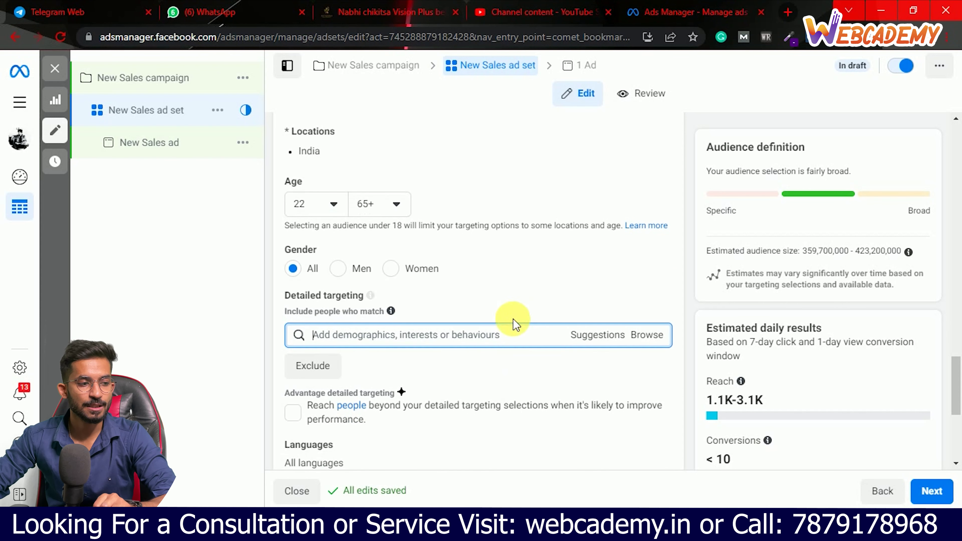
pyautogui.scroll(-1, 439, 334)
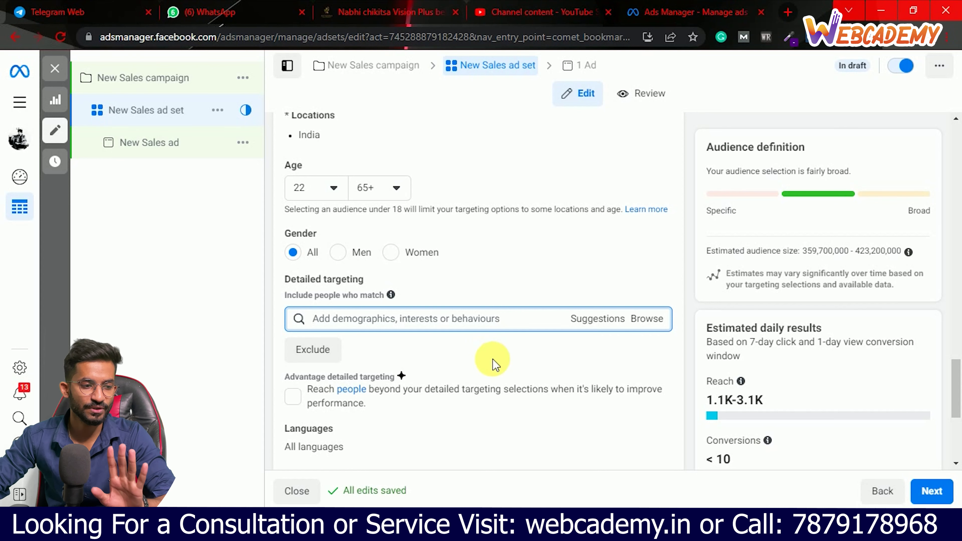
pyautogui.scroll(-1, 492, 364)
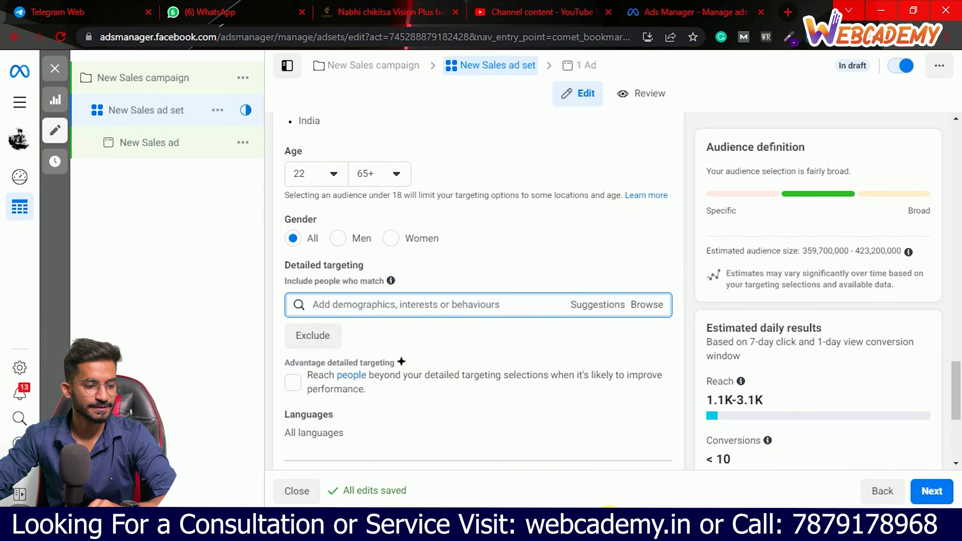
# - Switch to Microsoft Whiteboard and handwrite the number 10 with a circle around it on an empty area
pyautogui.click(610, 523)
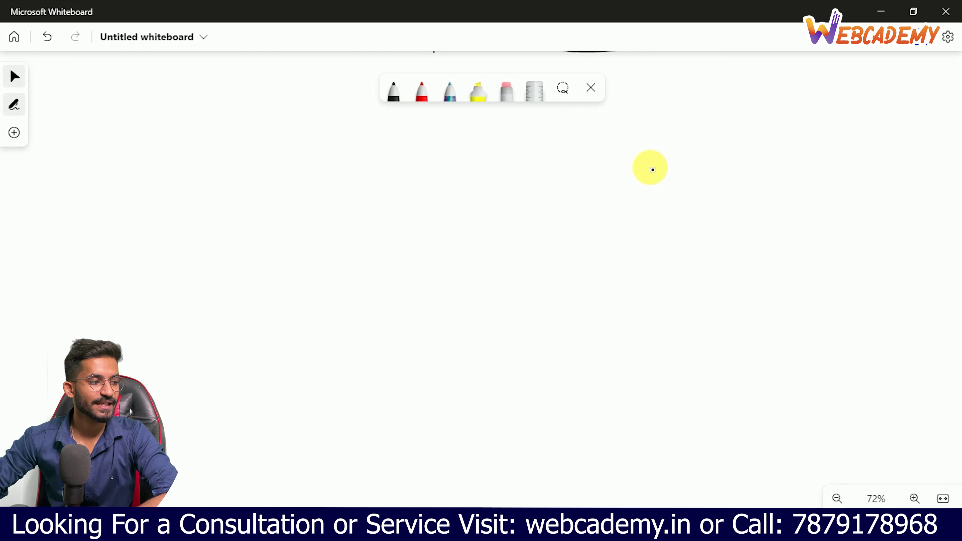
pyautogui.moveTo(126, 144); pyautogui.dragTo(125, 144)
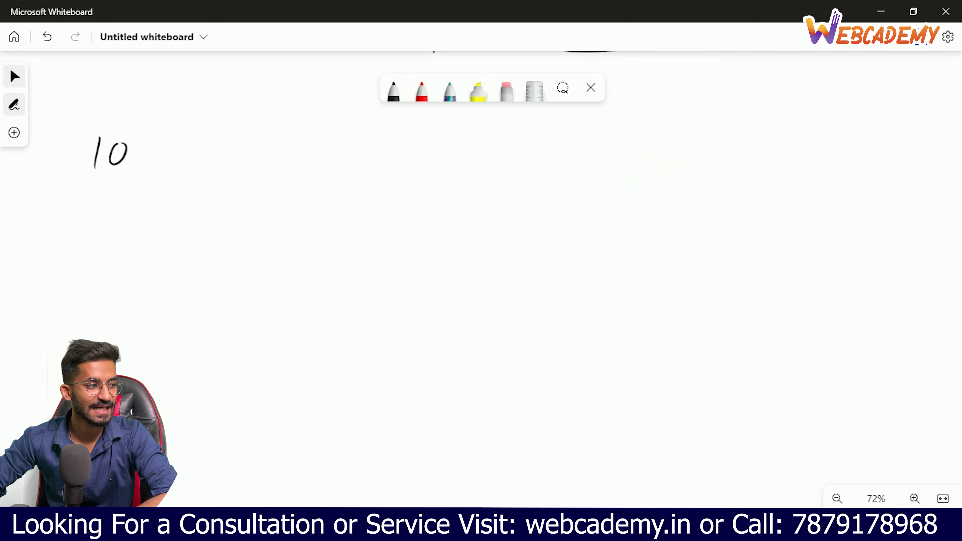
pyautogui.moveTo(97, 186); pyautogui.dragTo(76, 187)
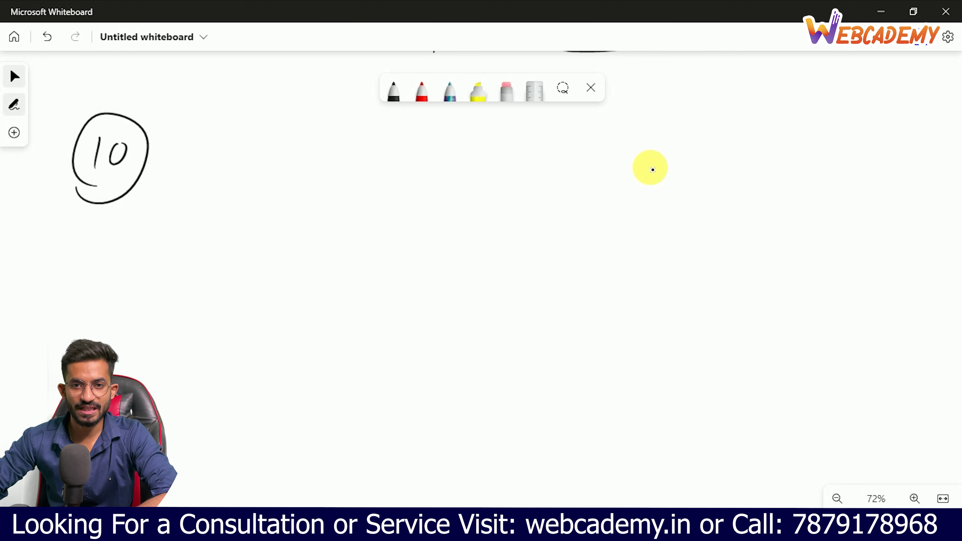
# - Draw a letter C below the circled 10, with three branches ending in circled letters S, S and O
pyautogui.moveTo(177, 299)
pyautogui.mouseDown()
pyautogui.moveTo(188, 343)
pyautogui.moveTo(337, 224)
pyautogui.mouseUp()
pyautogui.moveTo(226, 310); pyautogui.dragTo(328, 397)
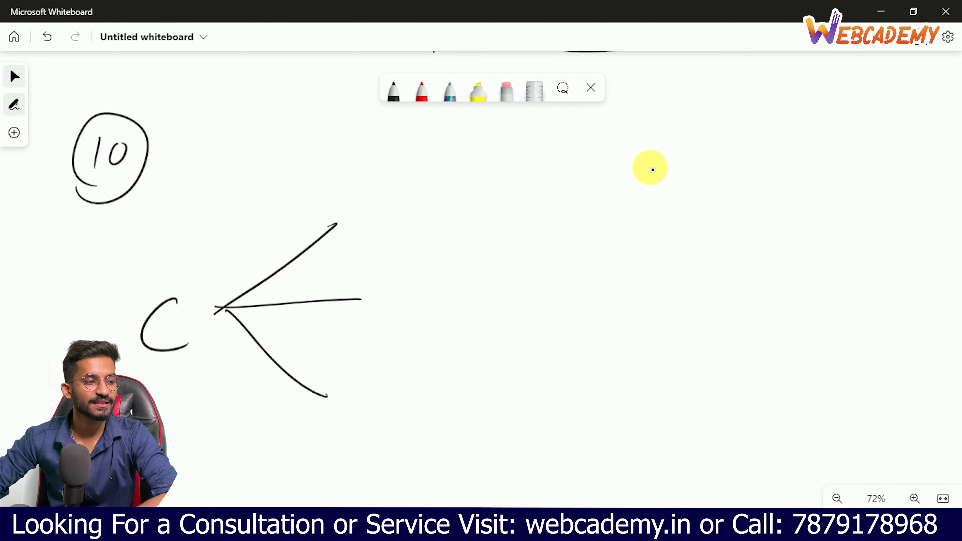
pyautogui.moveTo(372, 199); pyautogui.dragTo(340, 232)
pyautogui.moveTo(380, 276); pyautogui.dragTo(362, 296)
pyautogui.moveTo(353, 308)
pyautogui.mouseDown()
pyautogui.moveTo(373, 315)
pyautogui.moveTo(354, 319)
pyautogui.mouseUp()
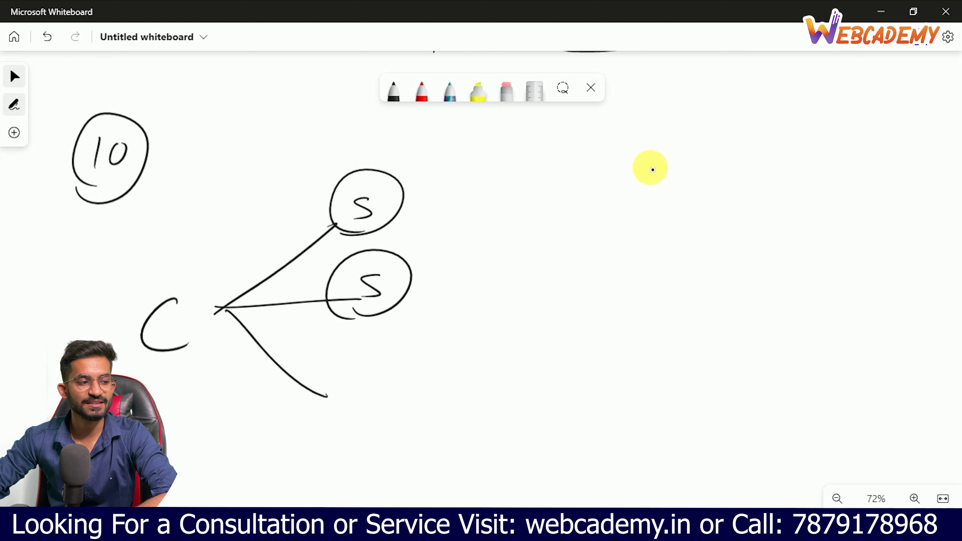
pyautogui.moveTo(344, 387)
pyautogui.mouseDown()
pyautogui.moveTo(335, 403)
pyautogui.moveTo(343, 387)
pyautogui.mouseUp()
pyautogui.moveTo(328, 417)
pyautogui.mouseDown()
pyautogui.moveTo(383, 394)
pyautogui.moveTo(323, 431)
pyautogui.mouseUp()
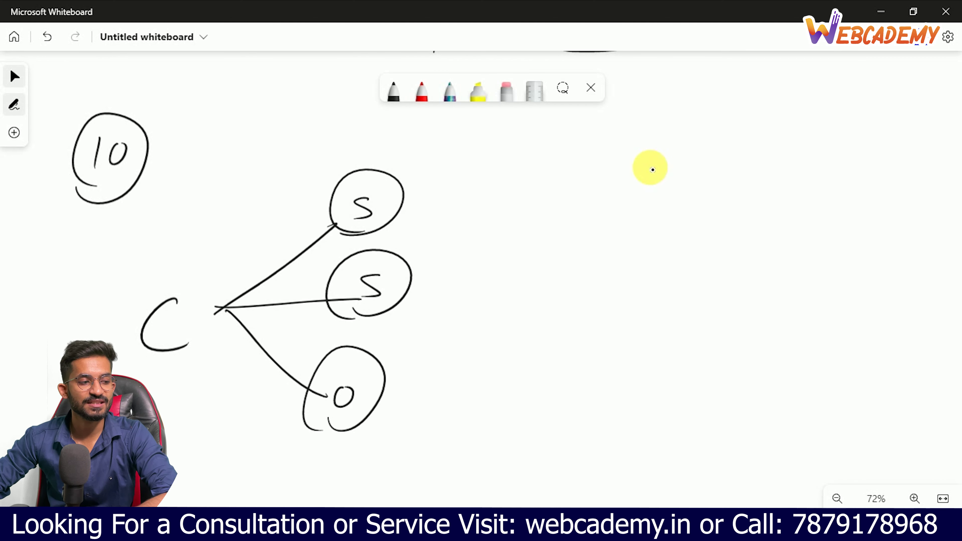
# - Handwrite the word "open" beside the circled O on the lowest branch
pyautogui.moveTo(382, 409)
pyautogui.mouseDown()
pyautogui.moveTo(393, 403)
pyautogui.moveTo(383, 420)
pyautogui.mouseUp()
pyautogui.moveTo(401, 404)
pyautogui.mouseDown()
pyautogui.moveTo(397, 434)
pyautogui.moveTo(406, 420)
pyautogui.mouseUp()
pyautogui.moveTo(409, 407)
pyautogui.mouseDown()
pyautogui.moveTo(426, 398)
pyautogui.moveTo(436, 414)
pyautogui.mouseUp()
pyautogui.moveTo(435, 414); pyautogui.dragTo(450, 409)
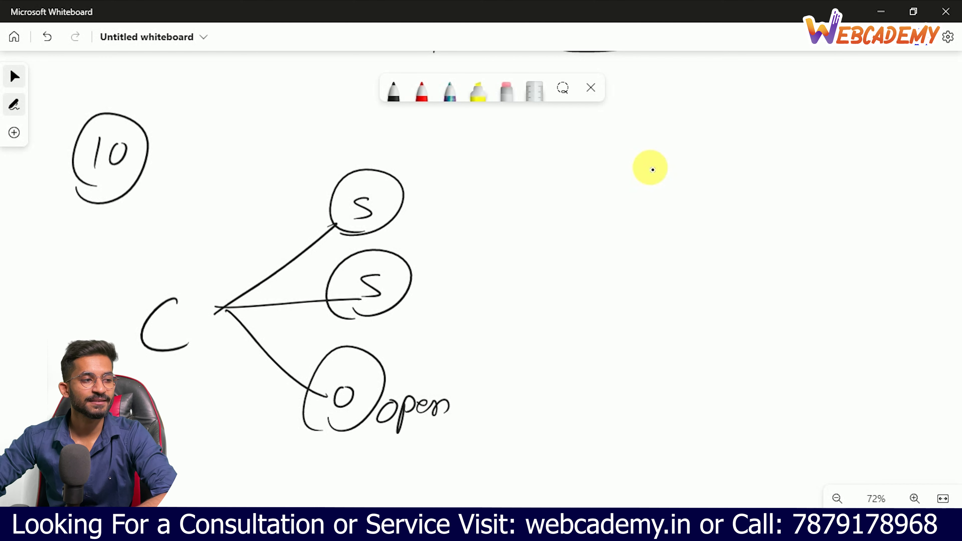
# - Draw two sub-branches from each of the three nodes, labelling the upper ends R and the lower ends C or G
pyautogui.moveTo(405, 193)
pyautogui.mouseDown()
pyautogui.moveTo(499, 161)
pyautogui.moveTo(430, 206)
pyautogui.moveTo(505, 228)
pyautogui.mouseUp()
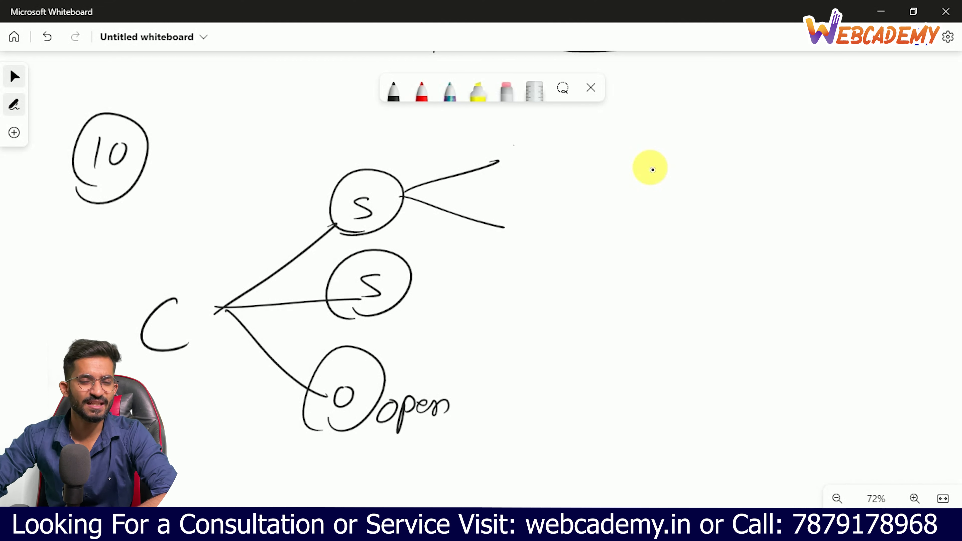
pyautogui.moveTo(520, 142)
pyautogui.mouseDown()
pyautogui.moveTo(516, 161)
pyautogui.moveTo(532, 151)
pyautogui.mouseUp()
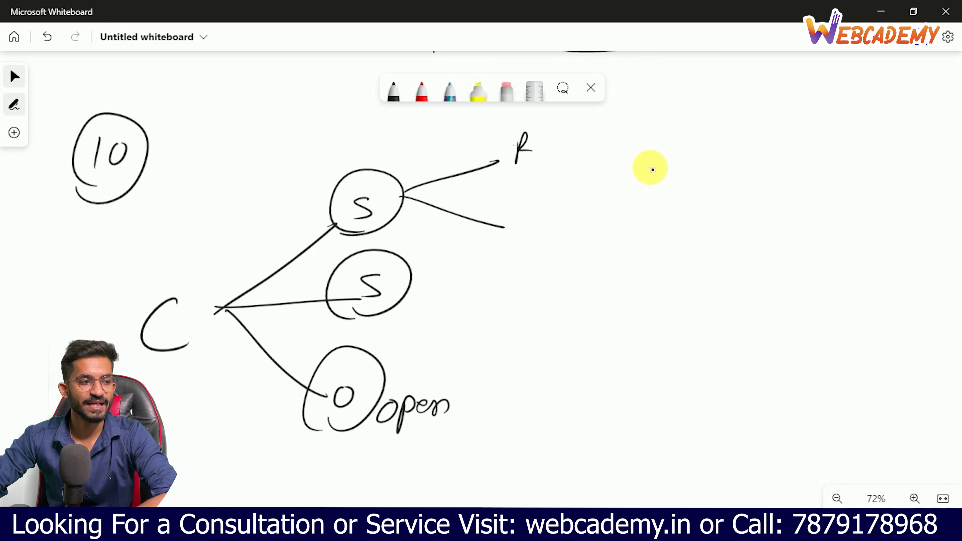
pyautogui.moveTo(534, 211); pyautogui.dragTo(536, 227)
pyautogui.moveTo(416, 280)
pyautogui.mouseDown()
pyautogui.moveTo(496, 245)
pyautogui.moveTo(480, 311)
pyautogui.mouseUp()
pyautogui.moveTo(518, 238)
pyautogui.mouseDown()
pyautogui.moveTo(511, 261)
pyautogui.moveTo(525, 248)
pyautogui.mouseUp()
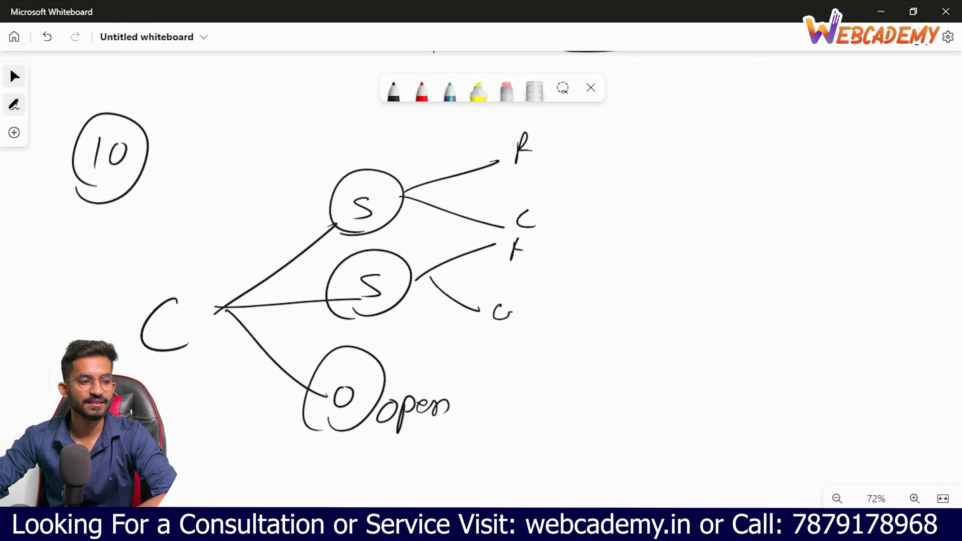
pyautogui.moveTo(505, 313); pyautogui.dragTo(515, 323)
pyautogui.moveTo(454, 395)
pyautogui.mouseDown()
pyautogui.moveTo(529, 351)
pyautogui.moveTo(532, 367)
pyautogui.moveTo(549, 360)
pyautogui.moveTo(522, 418)
pyautogui.mouseUp()
pyautogui.moveTo(559, 396)
pyautogui.mouseDown()
pyautogui.moveTo(556, 408)
pyautogui.moveTo(568, 411)
pyautogui.mouseUp()
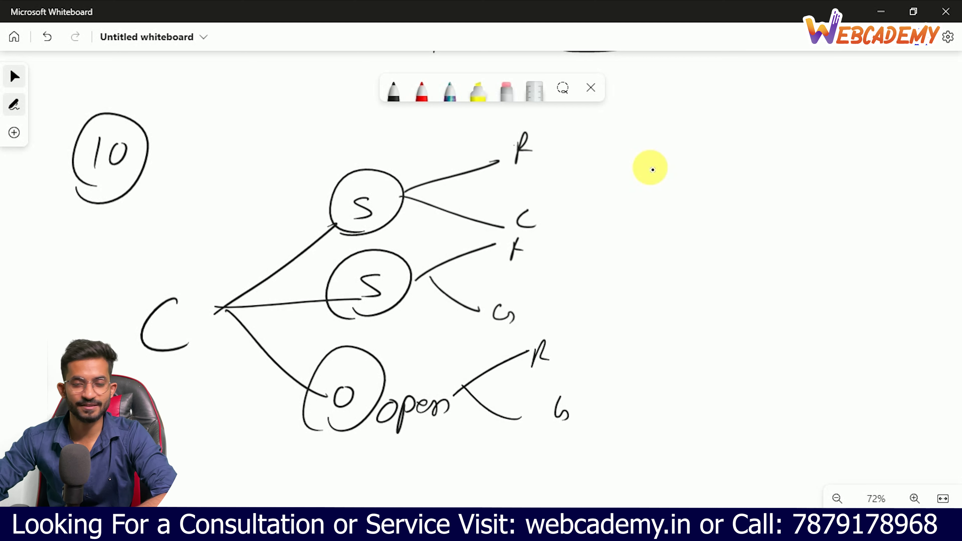
# - Circle the C, write a circled 1000 beneath it and add a circled note starting with 7 beside it
pyautogui.moveTo(168, 284)
pyautogui.mouseDown()
pyautogui.moveTo(235, 402)
pyautogui.moveTo(161, 288)
pyautogui.mouseUp()
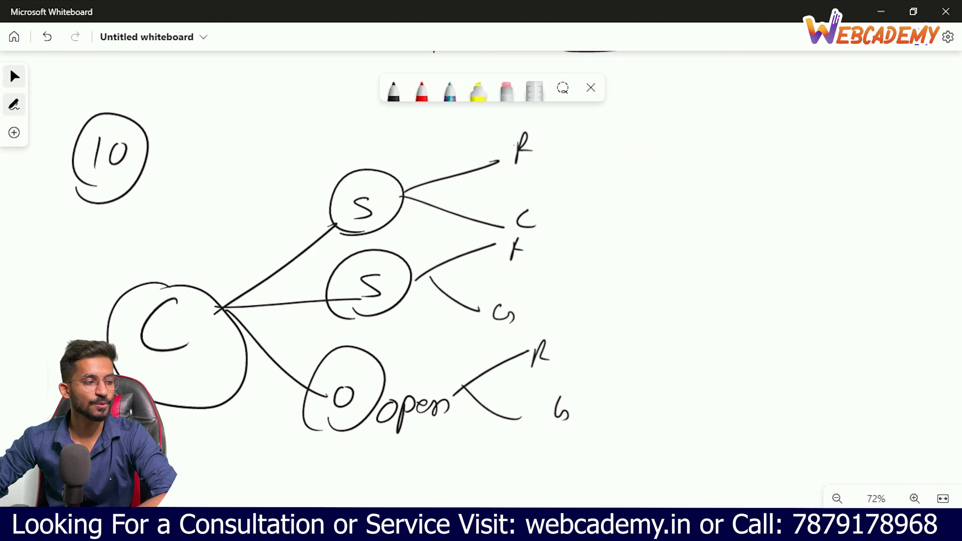
pyautogui.moveTo(187, 425); pyautogui.dragTo(204, 423)
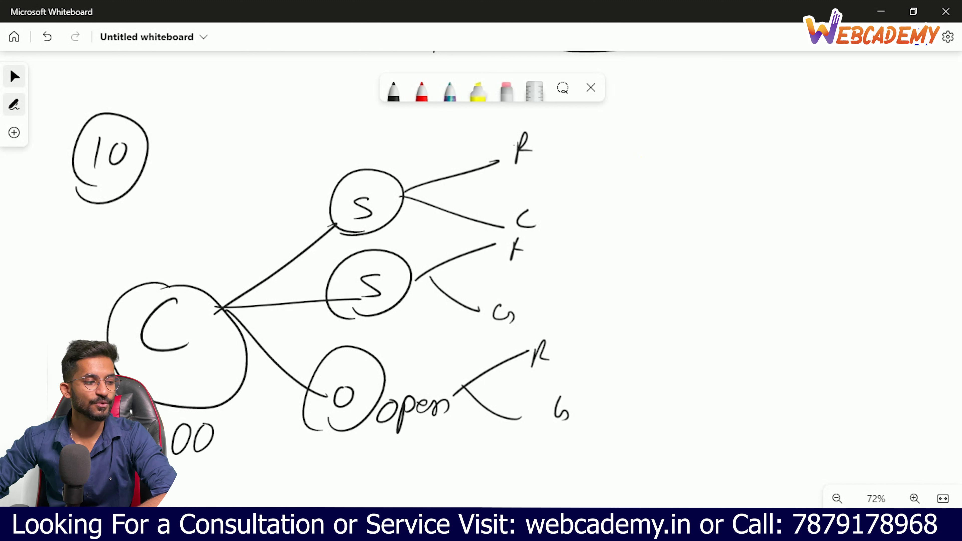
pyautogui.moveTo(265, 436)
pyautogui.mouseDown()
pyautogui.moveTo(222, 394)
pyautogui.moveTo(264, 436)
pyautogui.mouseUp()
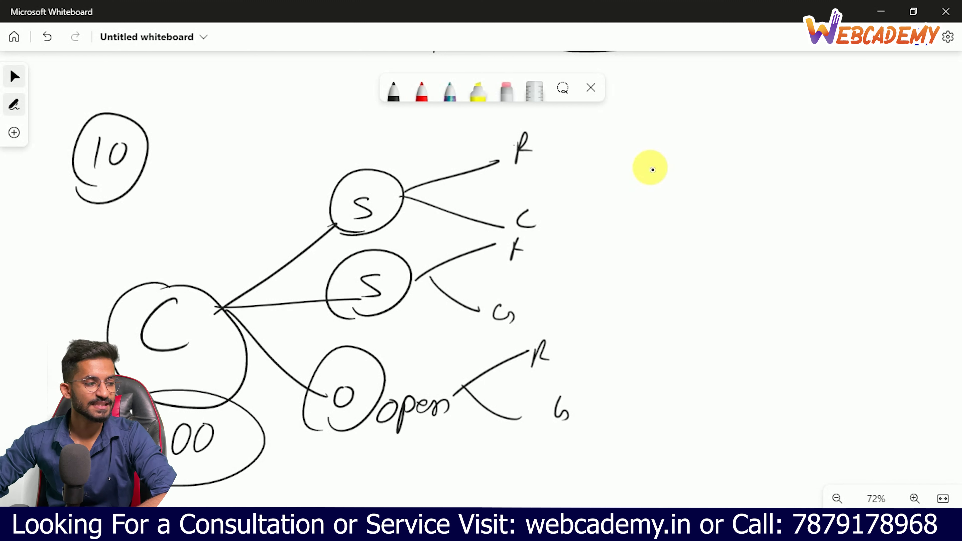
pyautogui.moveTo(53, 336)
pyautogui.mouseDown()
pyautogui.moveTo(74, 329)
pyautogui.moveTo(62, 358)
pyautogui.mouseUp()
pyautogui.moveTo(110, 303); pyautogui.dragTo(121, 341)
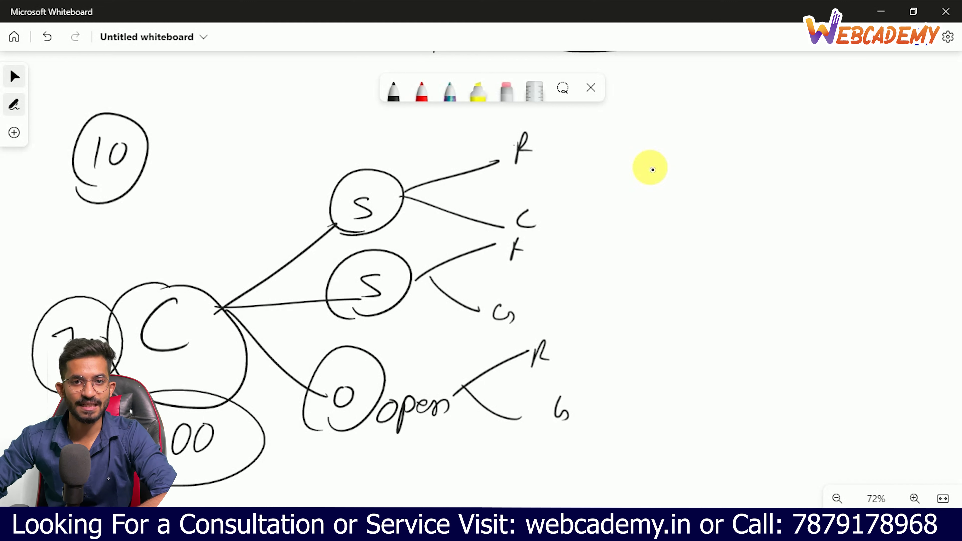
# - Draw a circled 2 with a slanted line next to the tree diagram, and enclose the whole tree in a freehand outline
pyautogui.moveTo(630, 267); pyautogui.dragTo(641, 303)
pyautogui.moveTo(644, 238)
pyautogui.mouseDown()
pyautogui.moveTo(667, 288)
pyautogui.moveTo(616, 317)
pyautogui.mouseUp()
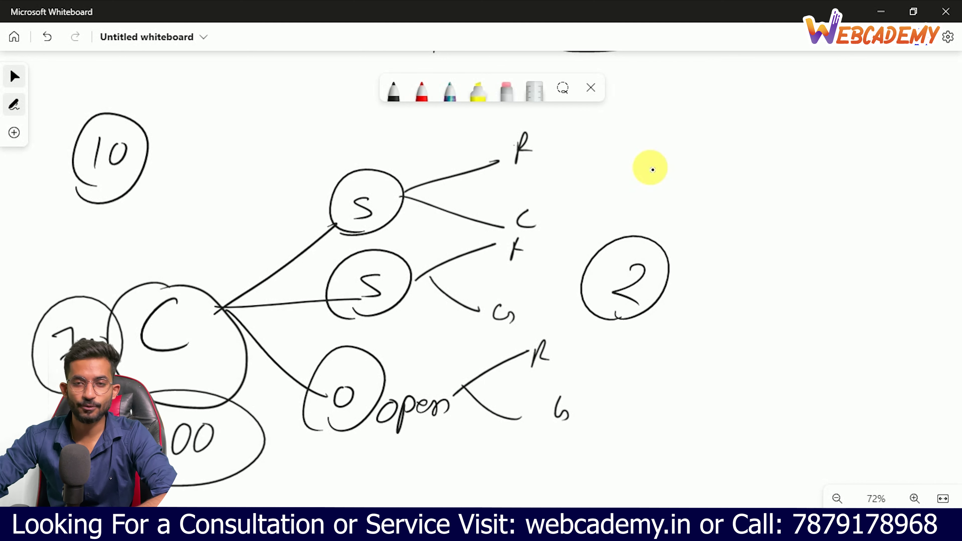
pyautogui.moveTo(724, 207)
pyautogui.mouseDown()
pyautogui.moveTo(677, 302)
pyautogui.moveTo(634, 353)
pyautogui.mouseUp()
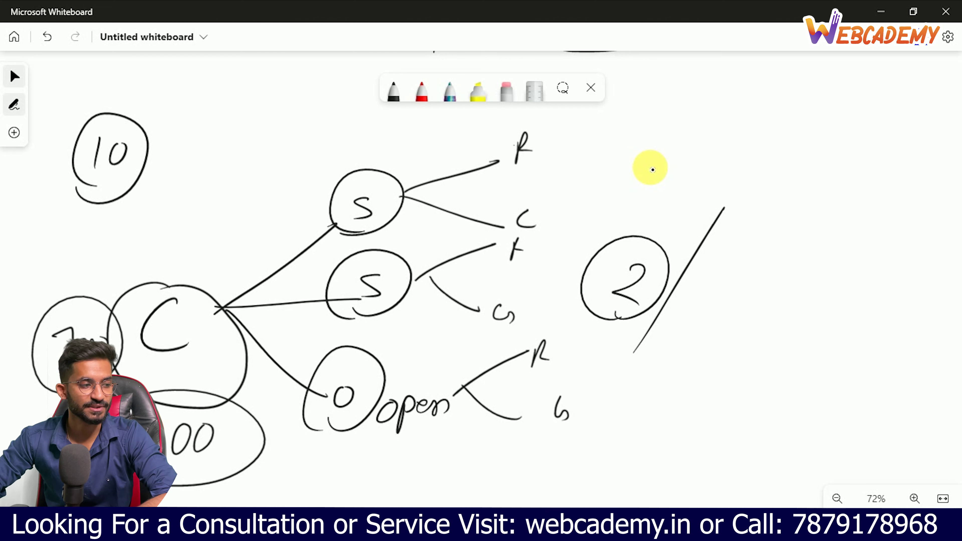
pyautogui.moveTo(49, 241)
pyautogui.mouseDown()
pyautogui.moveTo(459, 149)
pyautogui.moveTo(560, 184)
pyautogui.moveTo(597, 383)
pyautogui.moveTo(494, 451)
pyautogui.moveTo(310, 463)
pyautogui.moveTo(166, 489)
pyautogui.mouseUp()
pyautogui.moveTo(1, 380)
pyautogui.mouseDown()
pyautogui.moveTo(9, 258)
pyautogui.moveTo(65, 228)
pyautogui.moveTo(107, 258)
pyautogui.mouseUp()
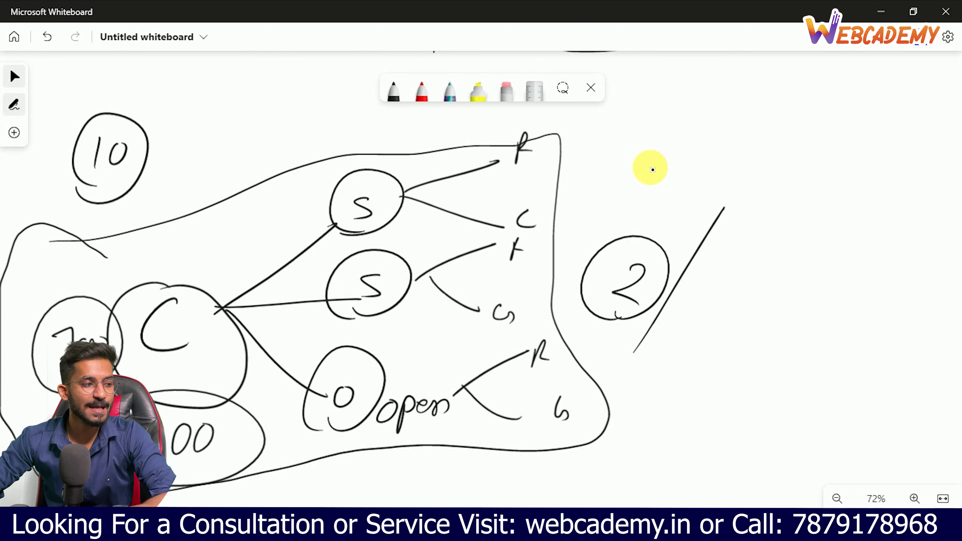
# - Draw an arrow from the tree to the handwritten, circled word "Exact", plus a second arrow towards the circled 2
pyautogui.moveTo(538, 290)
pyautogui.mouseDown()
pyautogui.moveTo(697, 324)
pyautogui.moveTo(678, 346)
pyautogui.moveTo(734, 318)
pyautogui.moveTo(760, 343)
pyautogui.moveTo(790, 347)
pyautogui.moveTo(834, 323)
pyautogui.mouseUp()
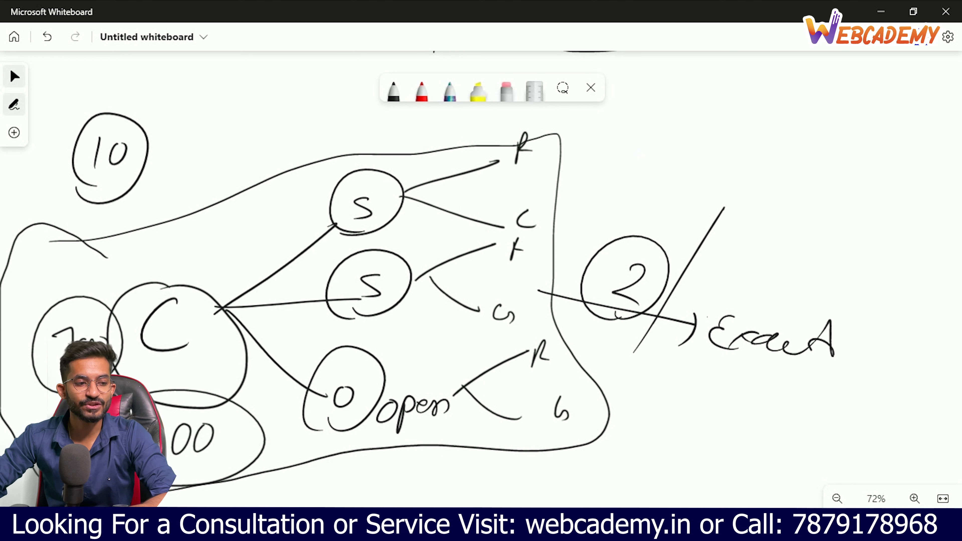
pyautogui.moveTo(807, 355); pyautogui.dragTo(833, 356)
pyautogui.moveTo(630, 337)
pyautogui.mouseDown()
pyautogui.moveTo(816, 262)
pyautogui.moveTo(699, 370)
pyautogui.mouseUp()
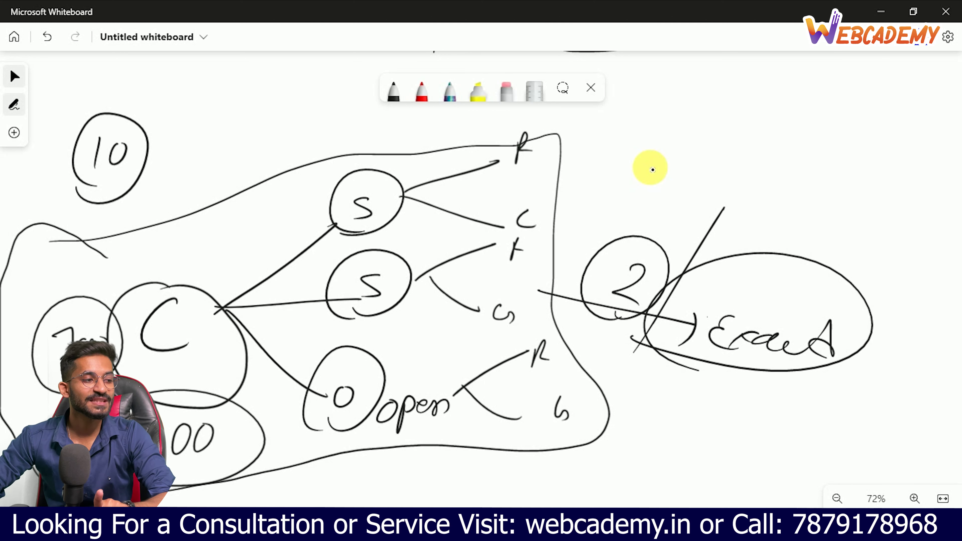
pyautogui.moveTo(536, 286); pyautogui.dragTo(640, 303)
pyautogui.moveTo(623, 292); pyautogui.dragTo(625, 321)
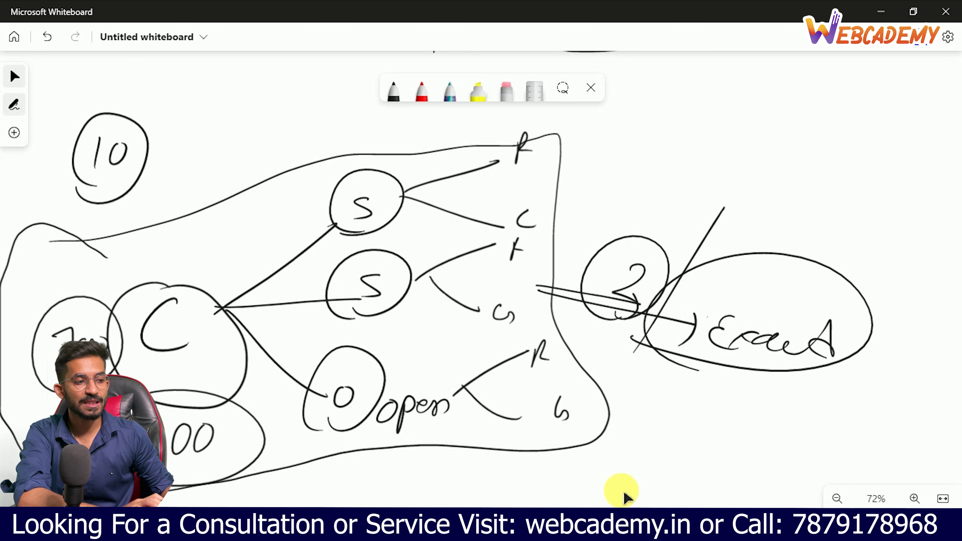
# - Draw a large letter C in the blank whiteboard area below the enclosed tree diagram
pyautogui.moveTo(625, 499); pyautogui.dragTo(644, 106)
pyautogui.moveTo(207, 283); pyautogui.dragTo(200, 319)
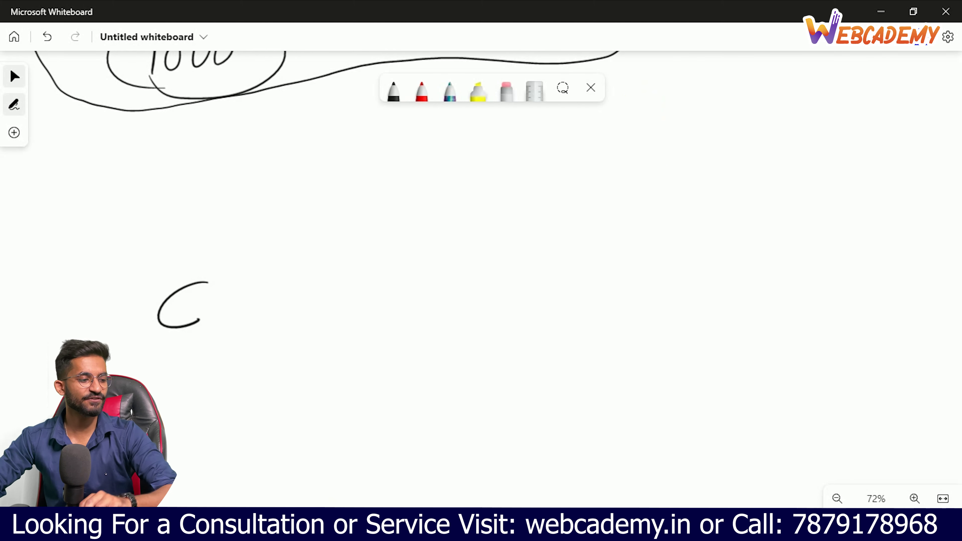
# - Switch to Meta Ads Manager and quickly duplicate the New Sales ad within its ad set
pyautogui.hotkey('alt', 'Tab')
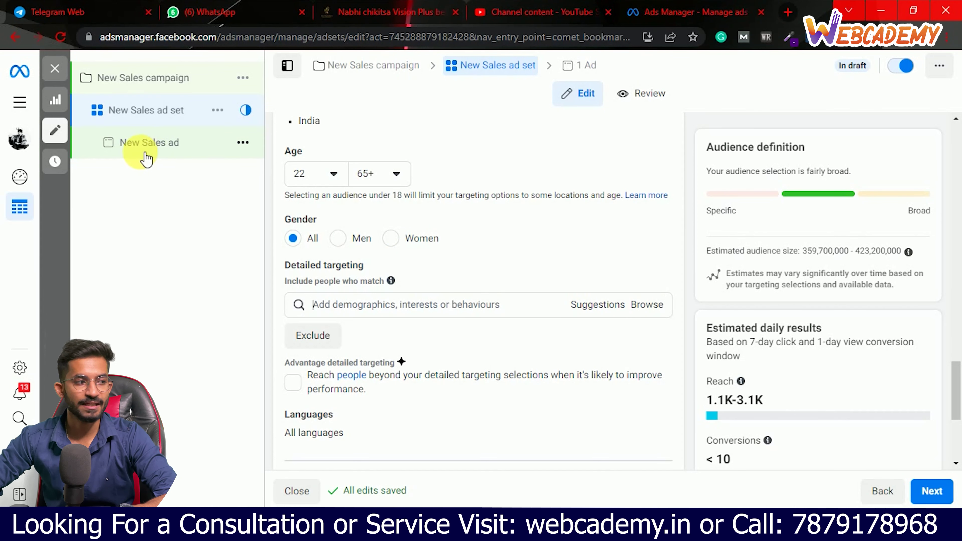
pyautogui.click(184, 147)
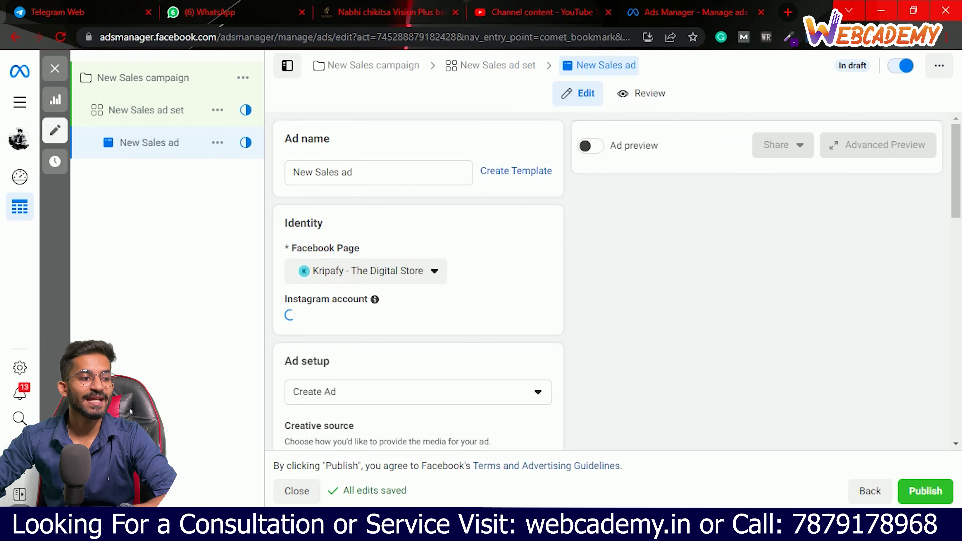
pyautogui.scroll(-5, 362, 224)
pyautogui.scroll(-5, 398, 232)
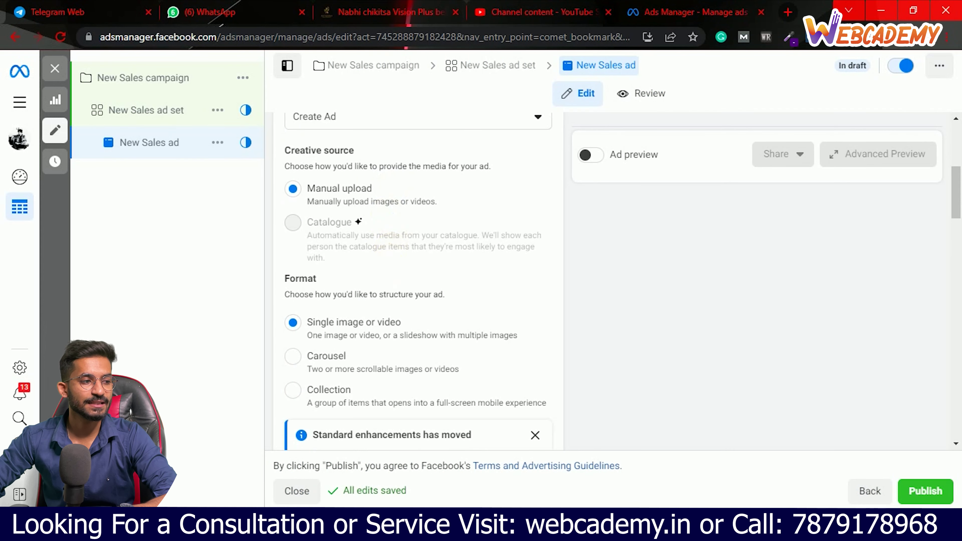
pyautogui.click(218, 144)
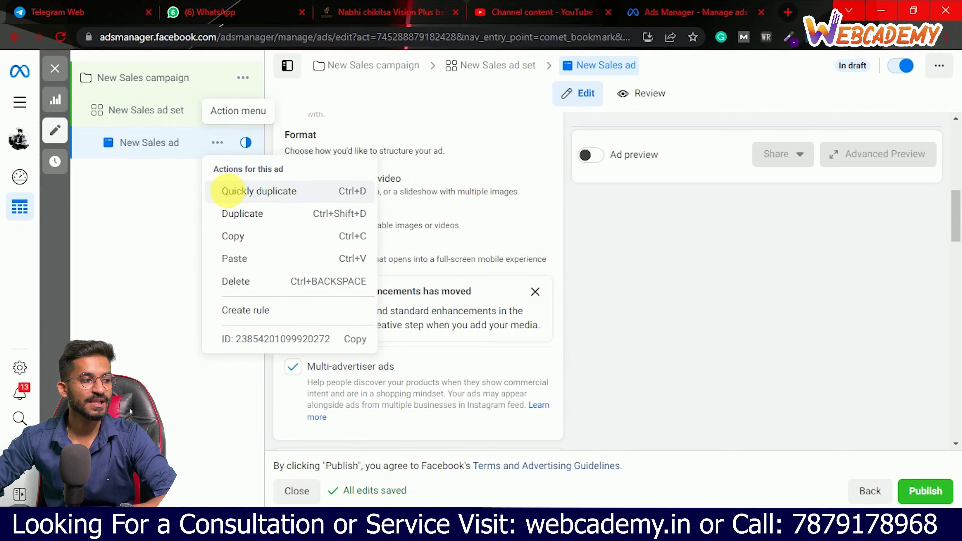
pyautogui.click(227, 194)
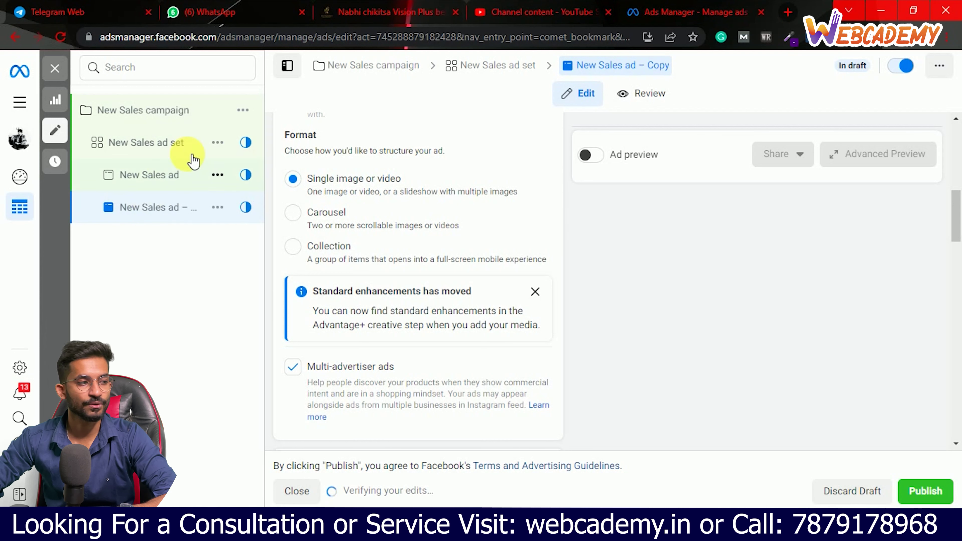
# - Rename the New Sales ad set as "5 i"
pyautogui.click(159, 152)
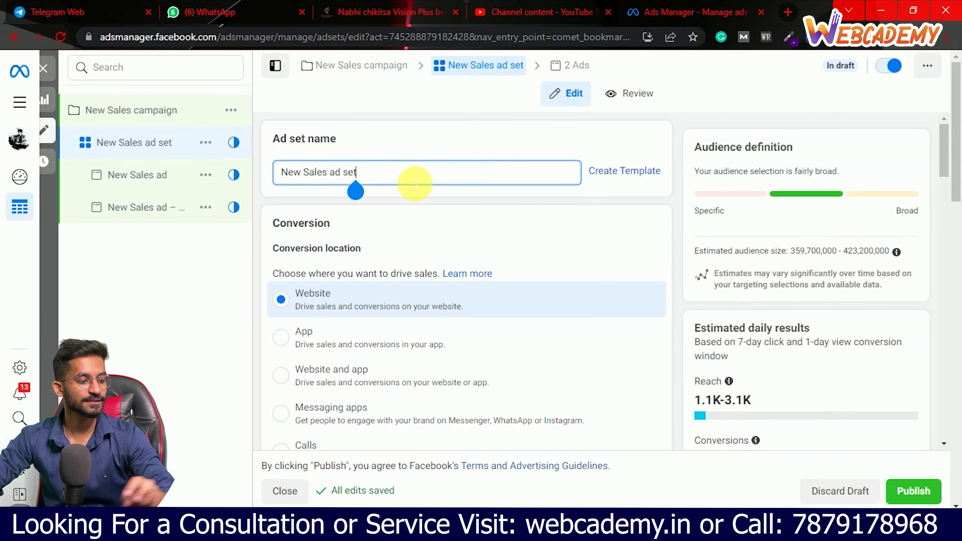
pyautogui.tripleClick(396, 182)
pyautogui.write('5 i')
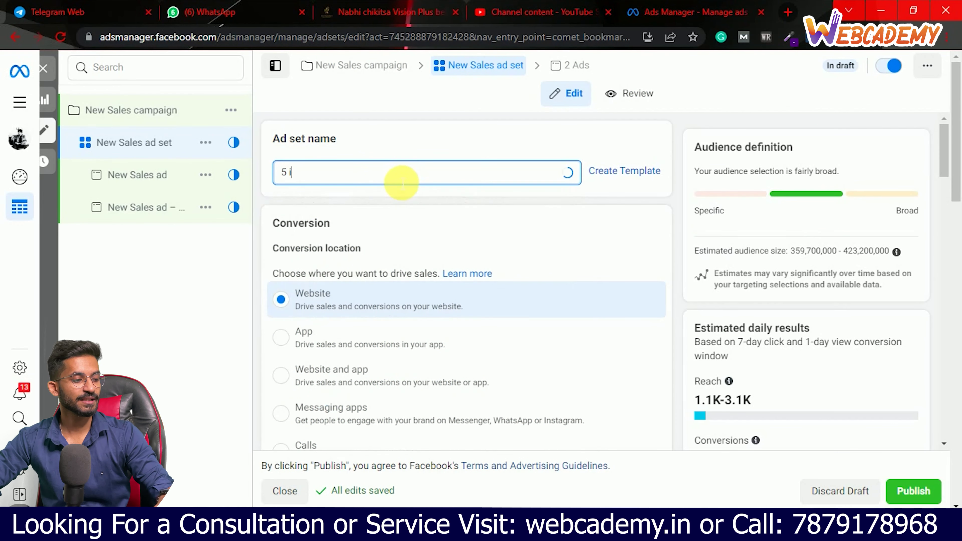
# - Quickly duplicate the "5 i" ad set together with its two ads, and quickly duplicate the resulting copy as well
pyautogui.click(212, 144)
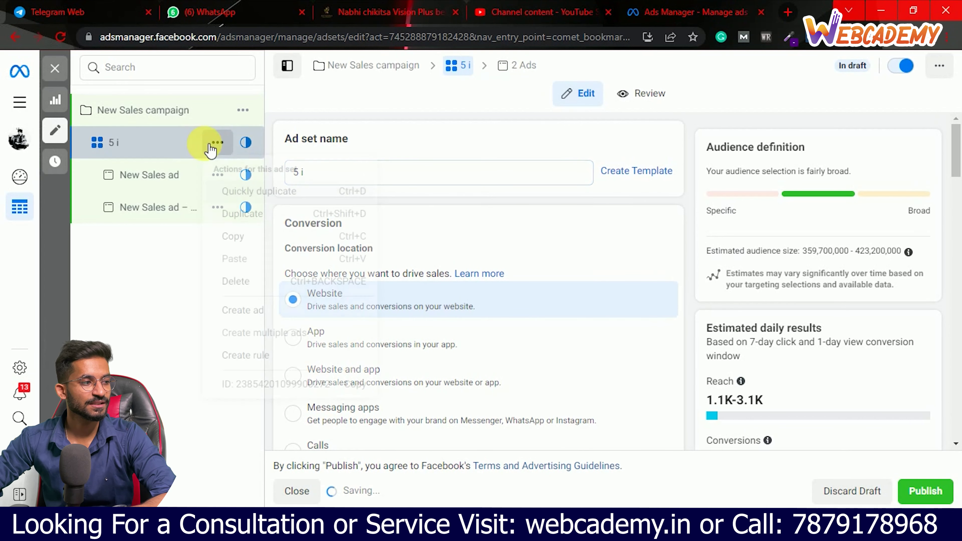
pyautogui.click(234, 190)
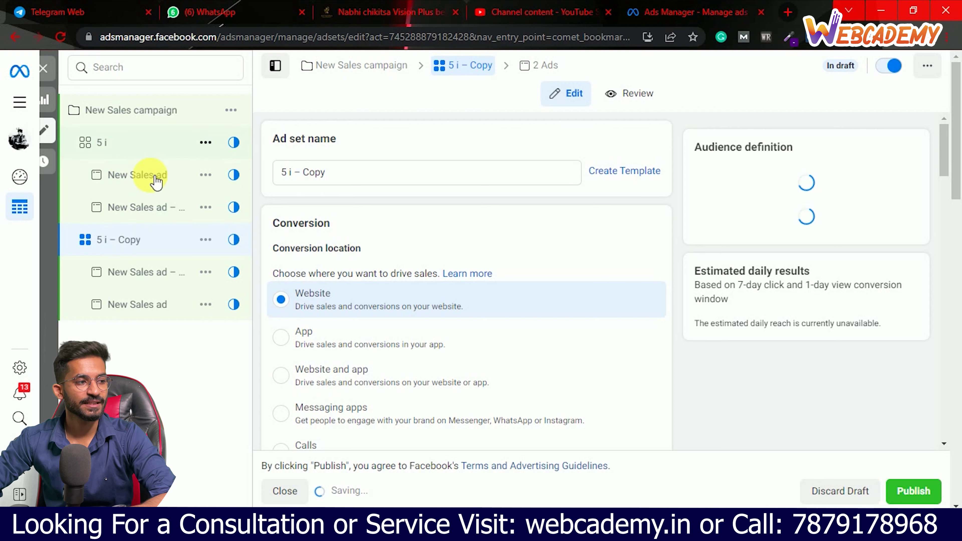
pyautogui.click(305, 175)
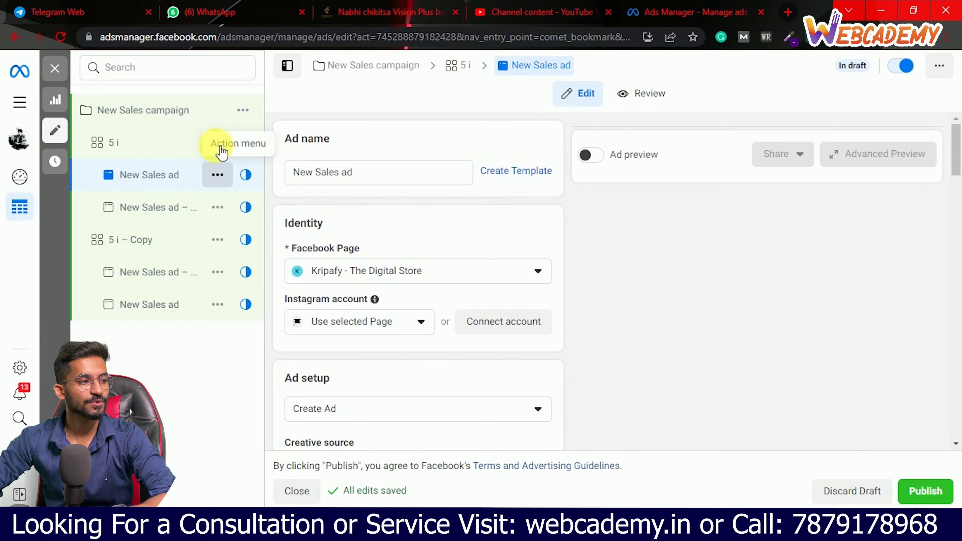
pyautogui.click(218, 239)
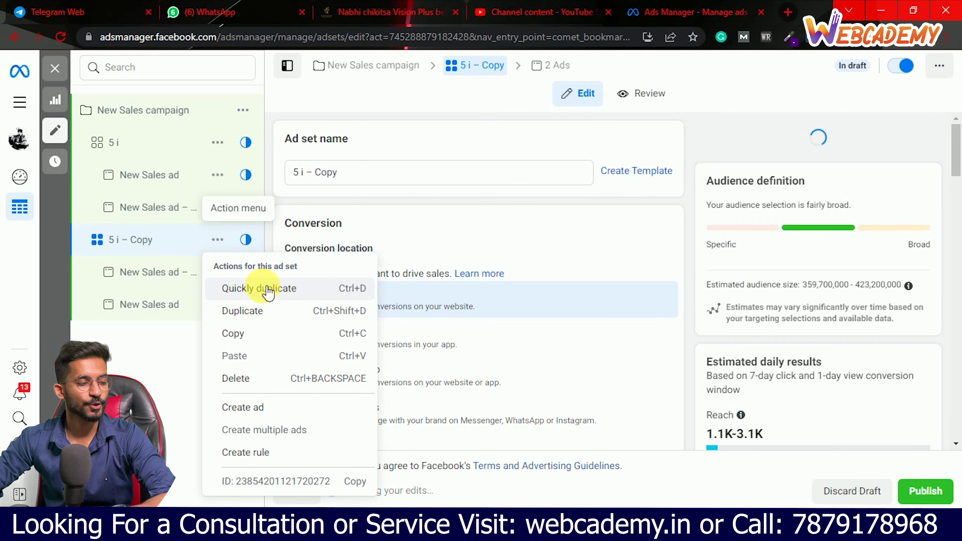
pyautogui.click(250, 288)
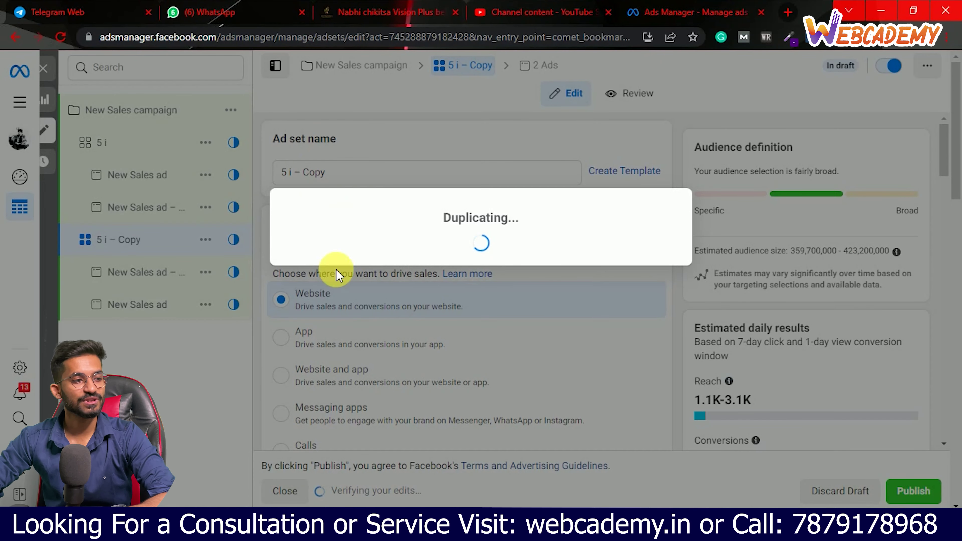